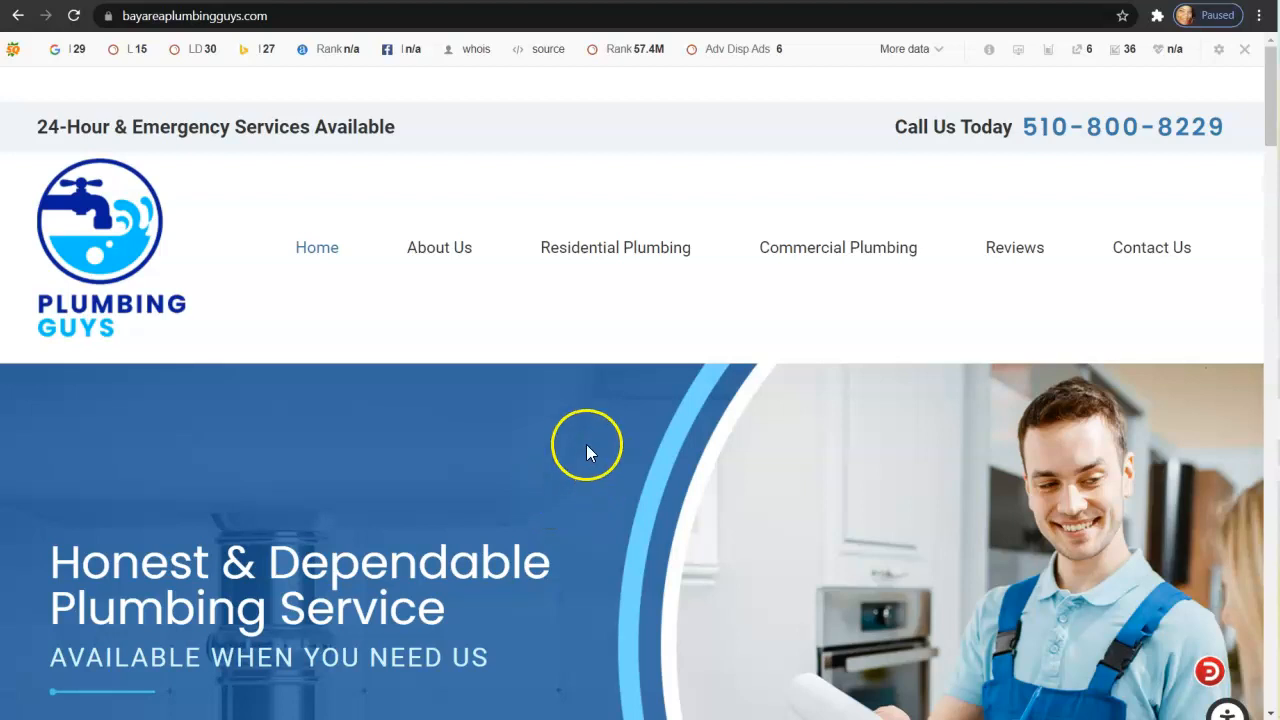
Review the Plumbing Guys homepage from the header through services, contact form and customer reviews, and return to its beginning
scroll(586, 447, down, 3)
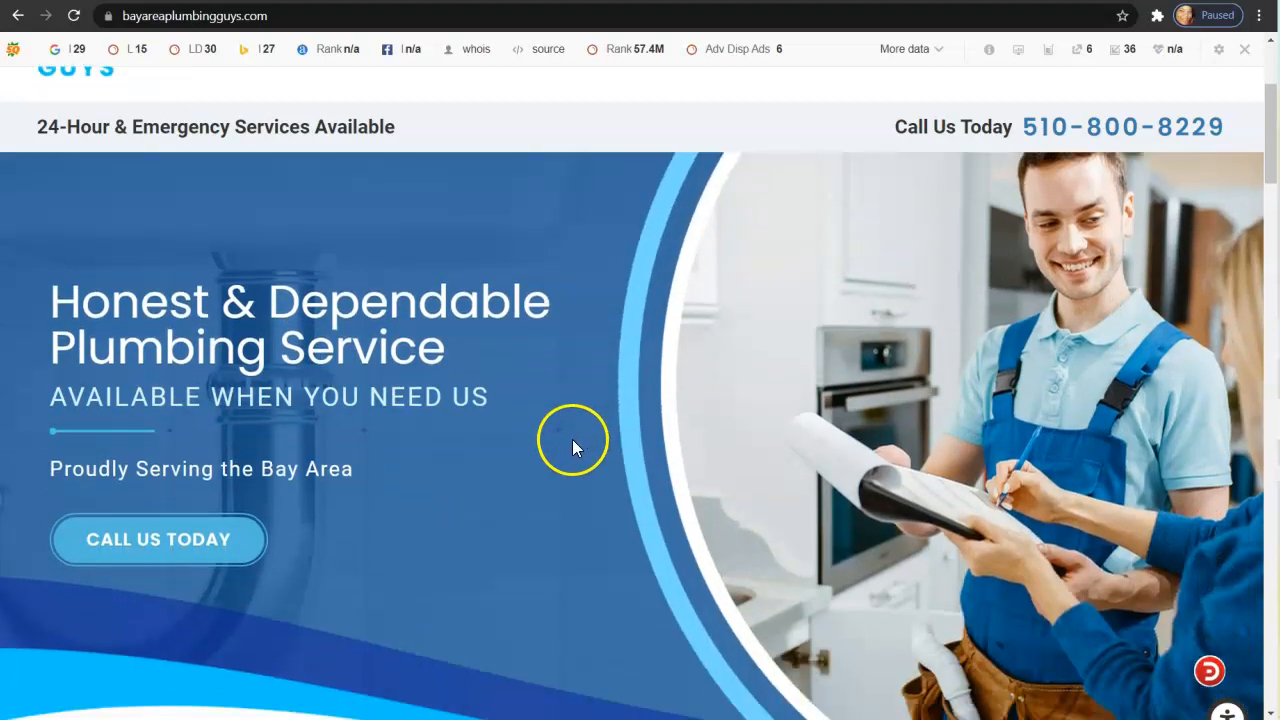
scroll(572, 439, down, 7)
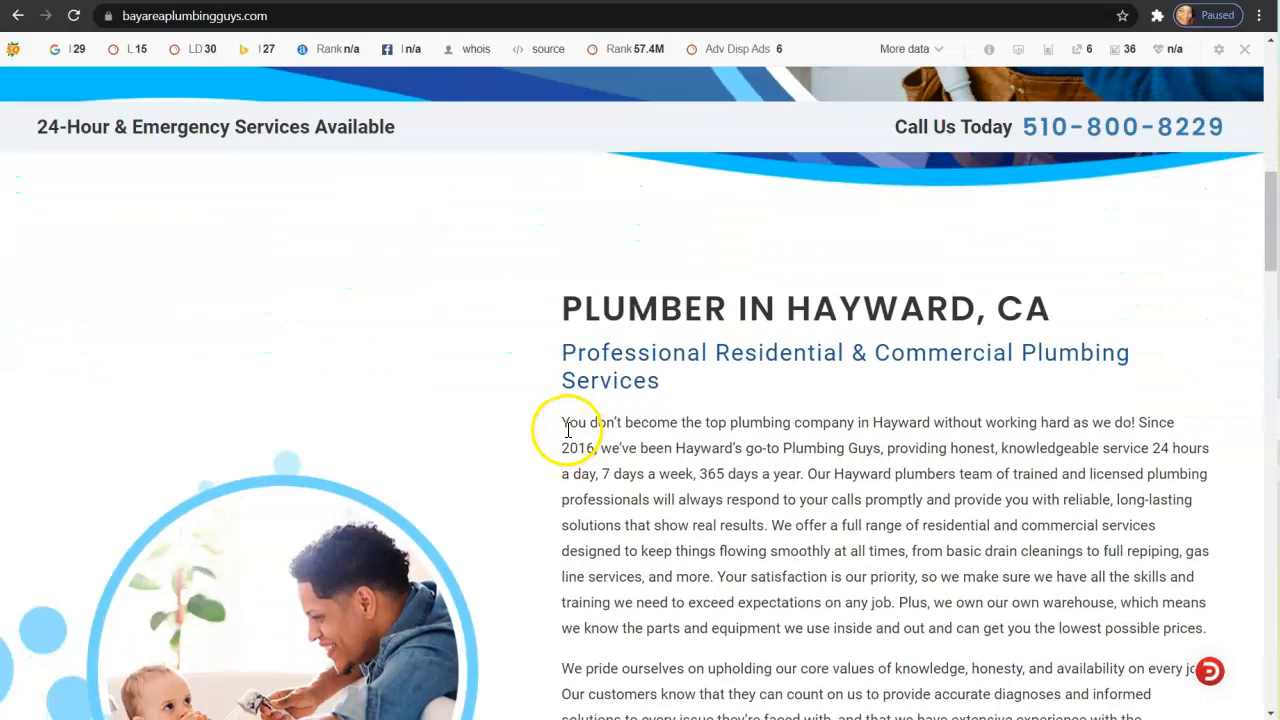
scroll(567, 430, down, 5)
scroll(565, 437, down, 3)
scroll(562, 440, down, 2)
scroll(561, 440, down, 3)
scroll(563, 448, down, 1)
scroll(561, 451, down, 5)
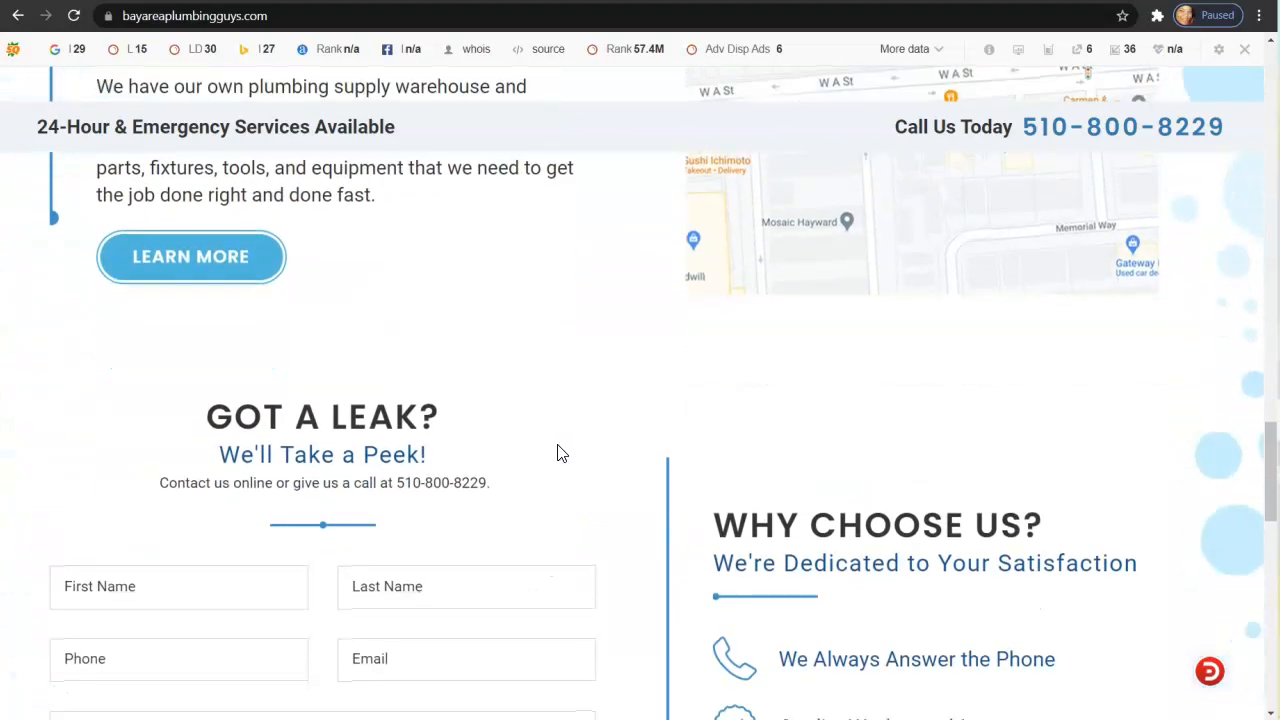
scroll(561, 454, down, 5)
scroll(560, 447, down, 1)
scroll(561, 451, down, 2)
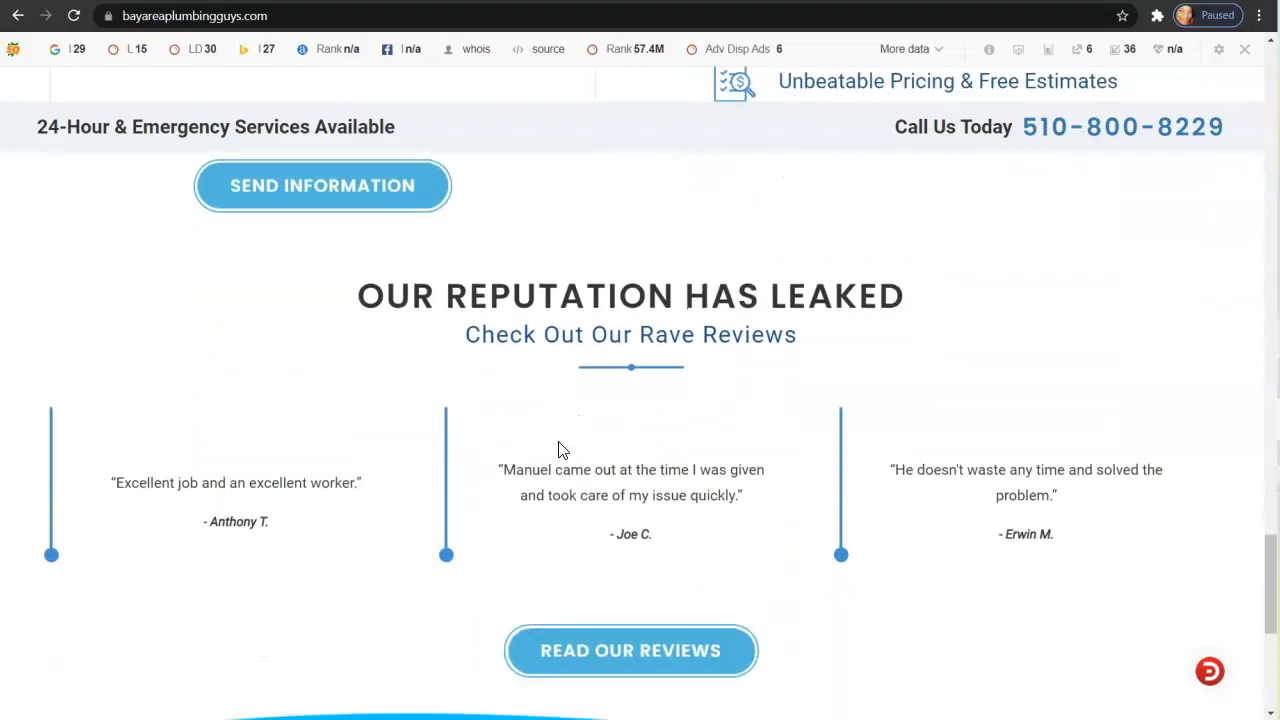
scroll(561, 450, up, 10)
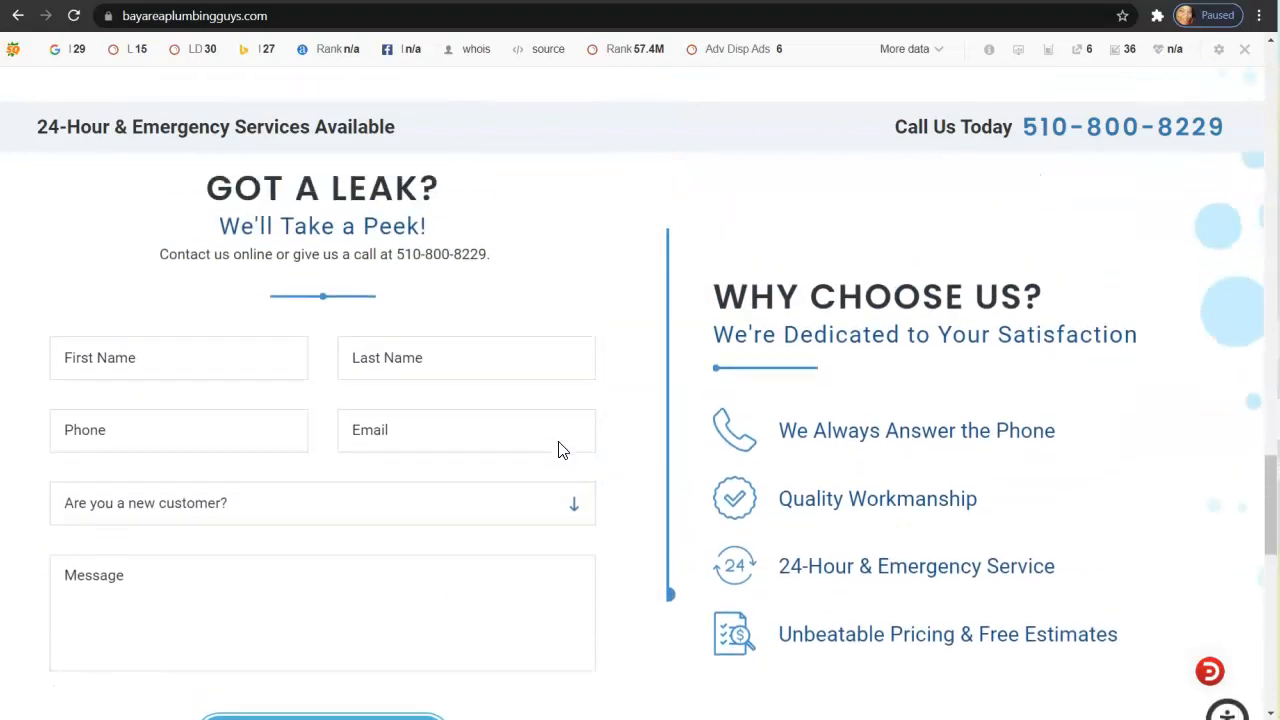
scroll(560, 450, up, 10)
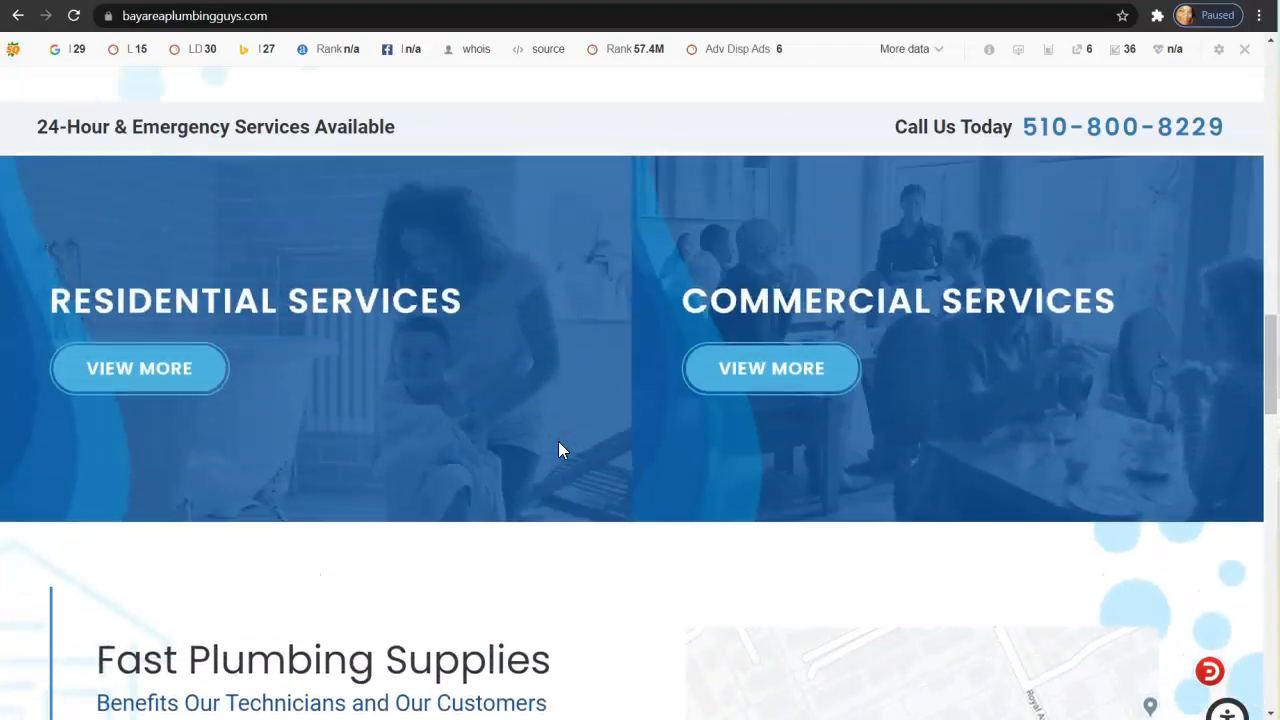
scroll(558, 441, up, 10)
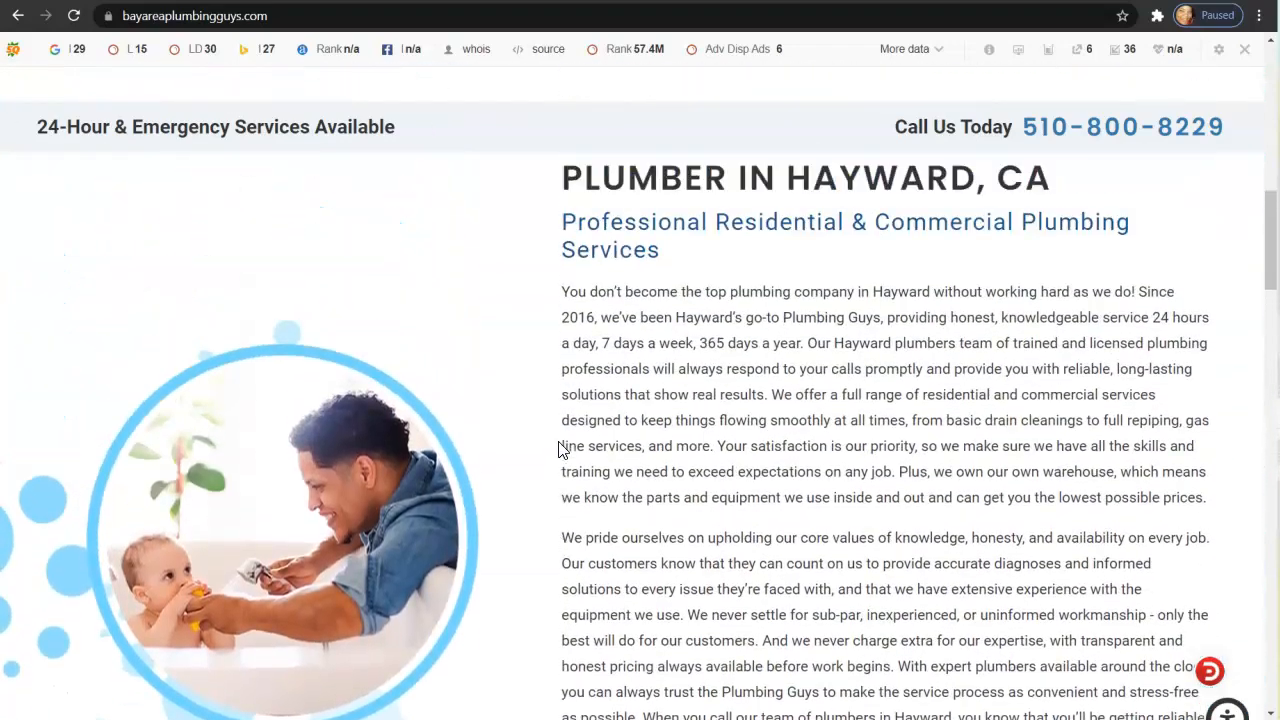
scroll(561, 450, up, 6)
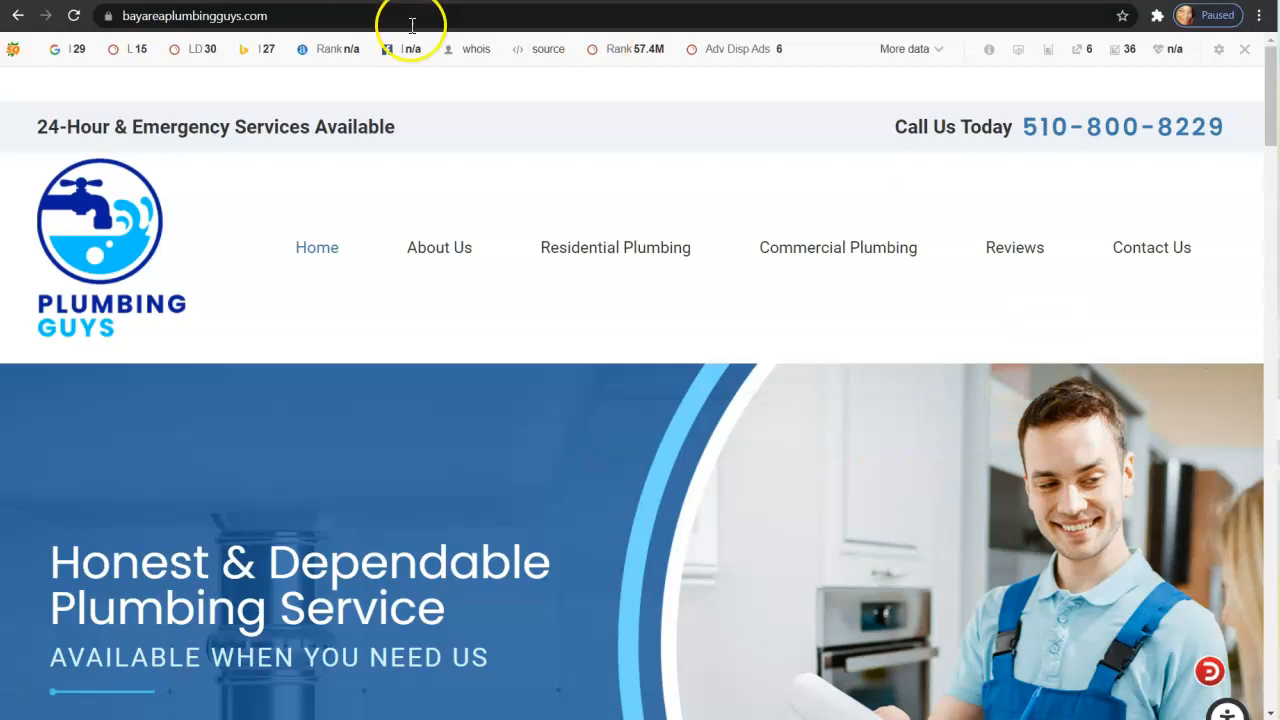
Show the Google results for "plumbers in hayward ca" and examine the local map listings and the organic rankings
key(alt+Left)
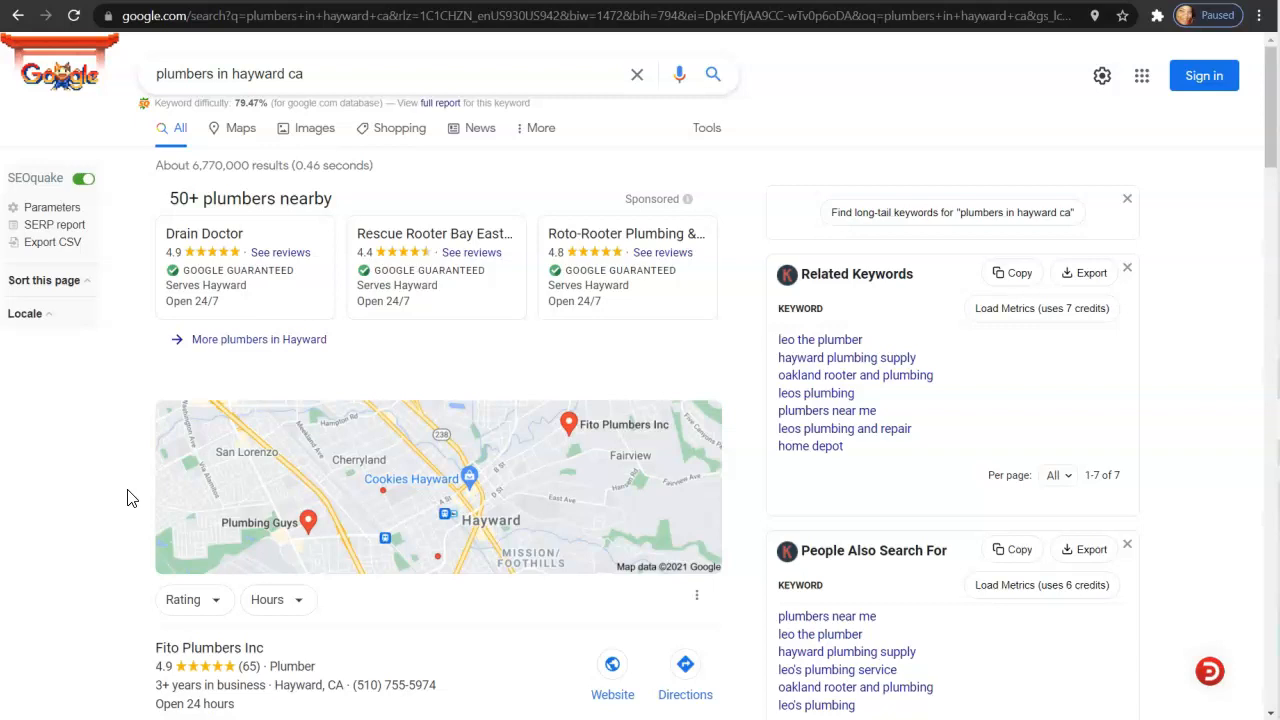
click(115, 496)
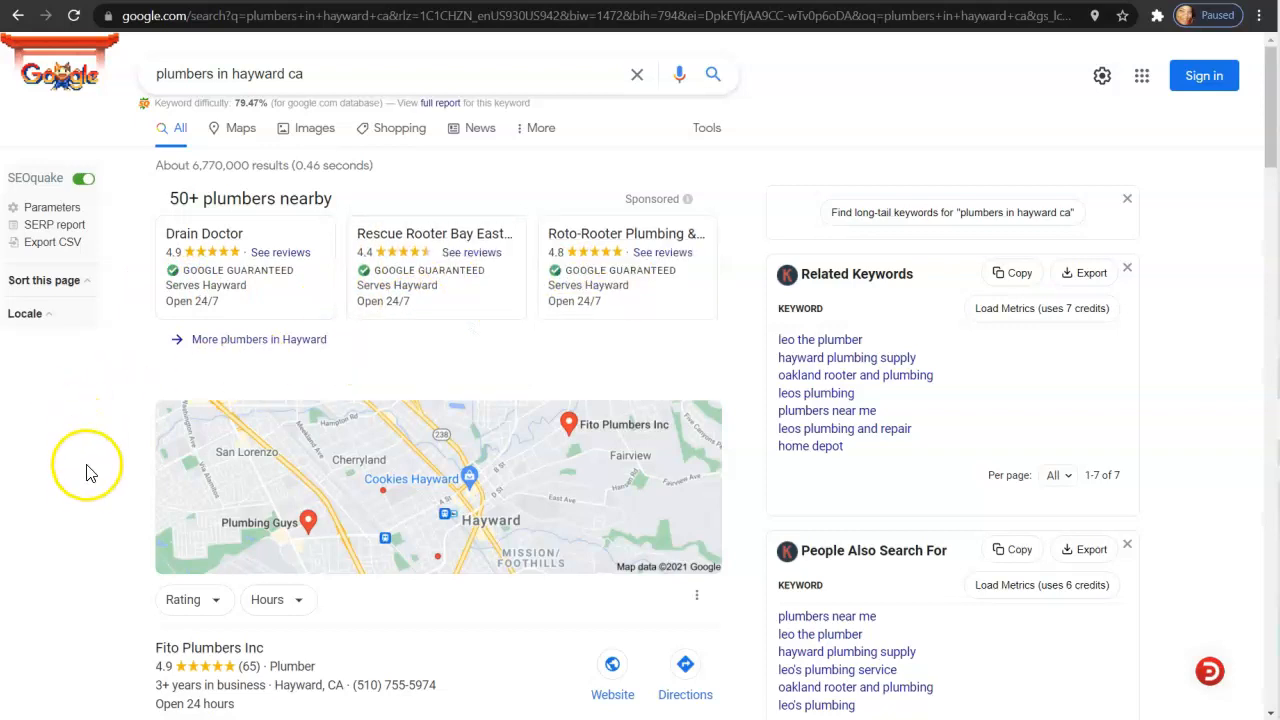
scroll(88, 475, down, 2)
scroll(80, 478, down, 3)
scroll(71, 471, down, 1)
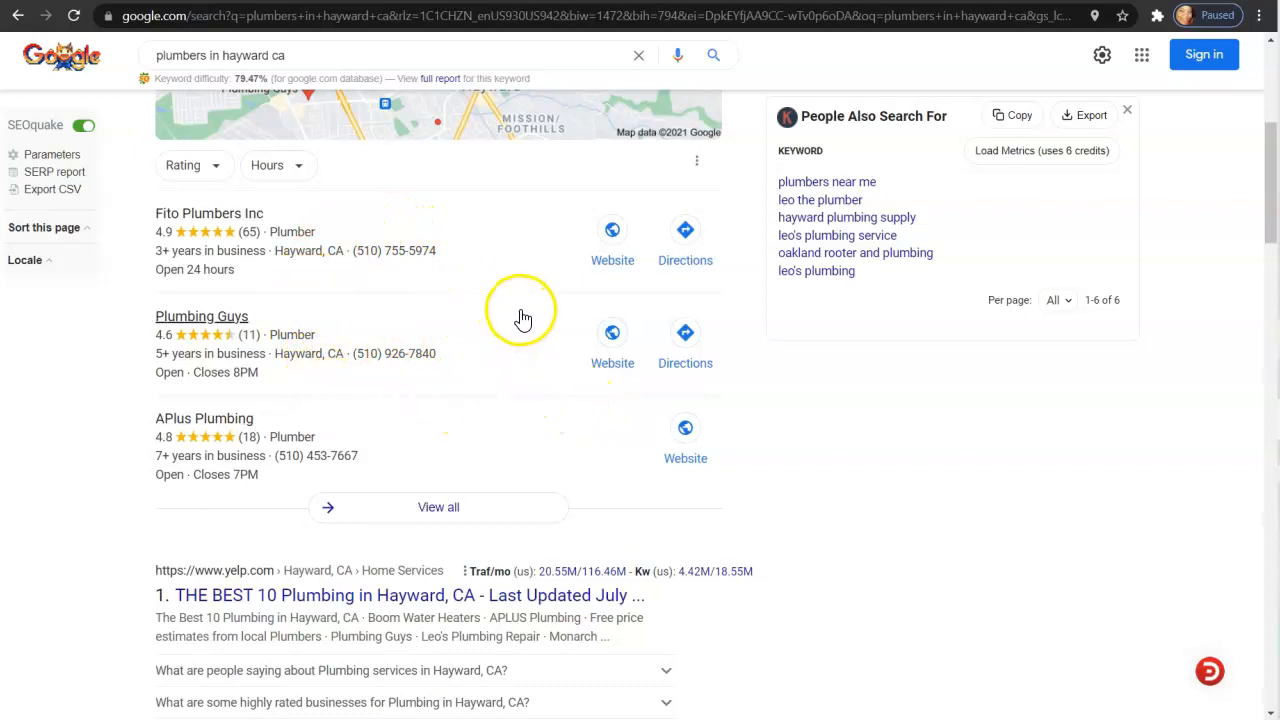
scroll(40, 476, down, 4)
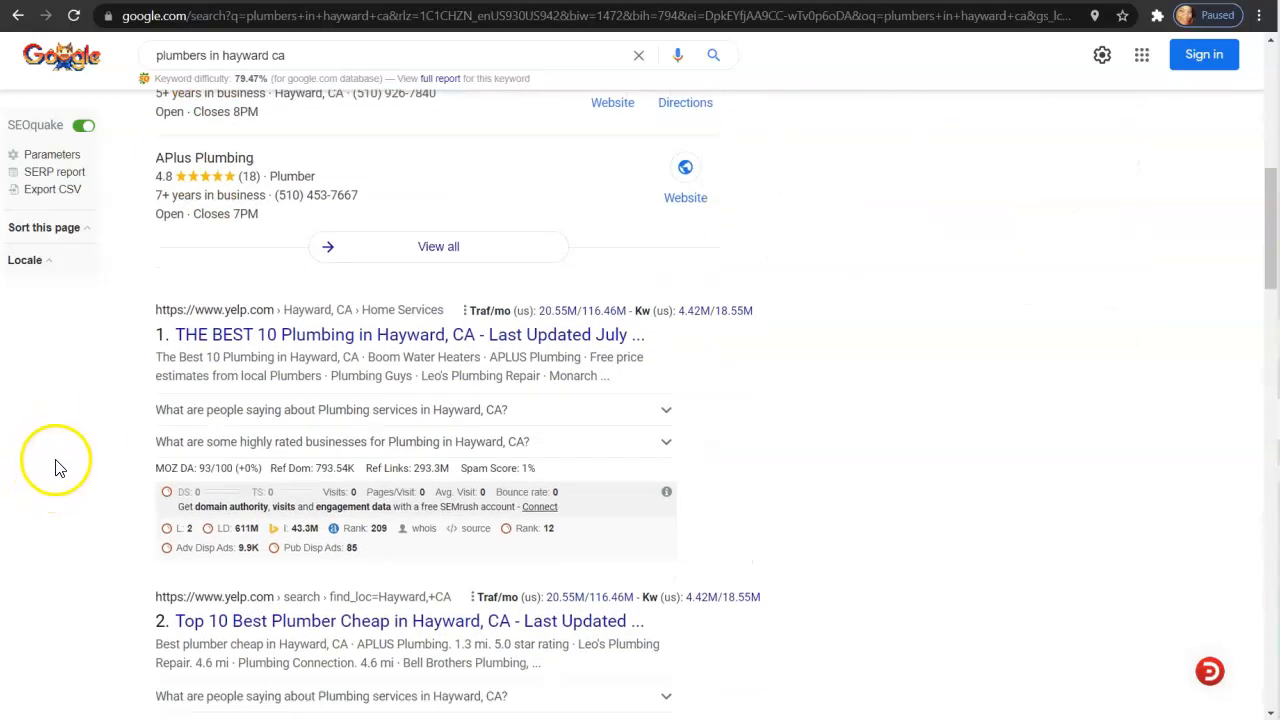
scroll(43, 394, up, 1)
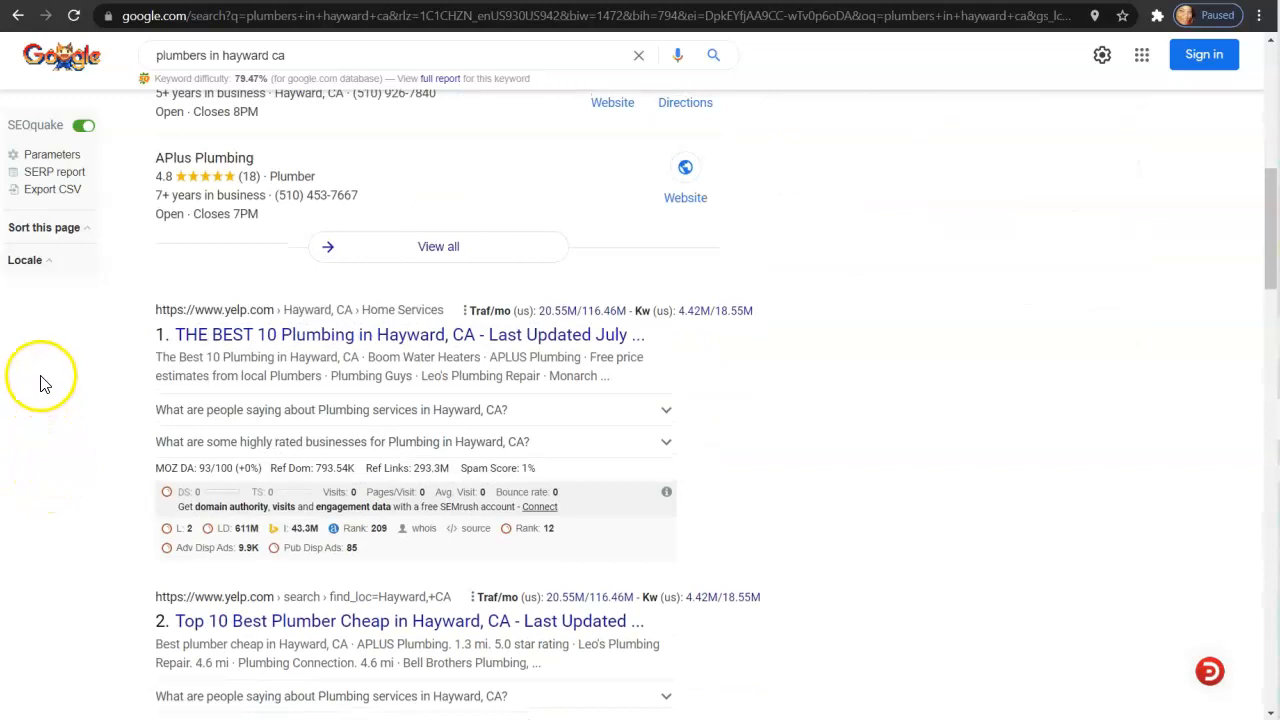
scroll(77, 357, down, 3)
scroll(73, 363, down, 2)
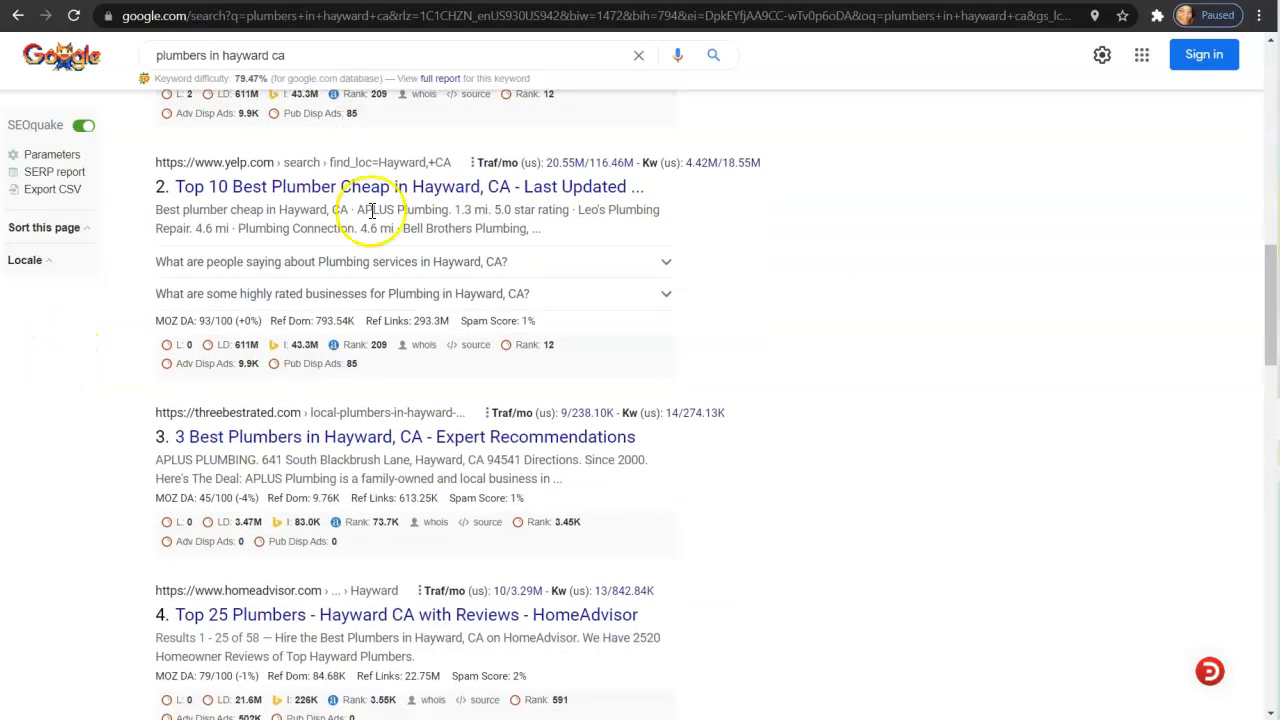
scroll(115, 432, down, 1)
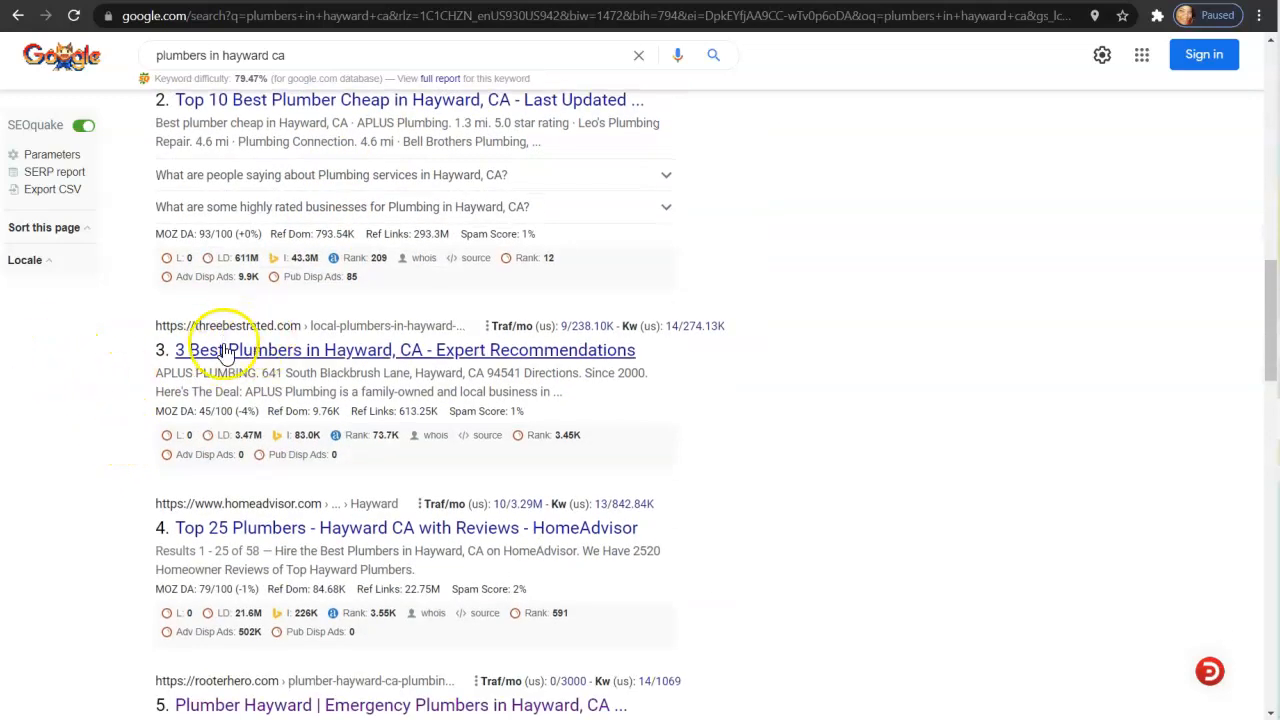
scroll(100, 438, down, 1)
scroll(100, 438, down, 3)
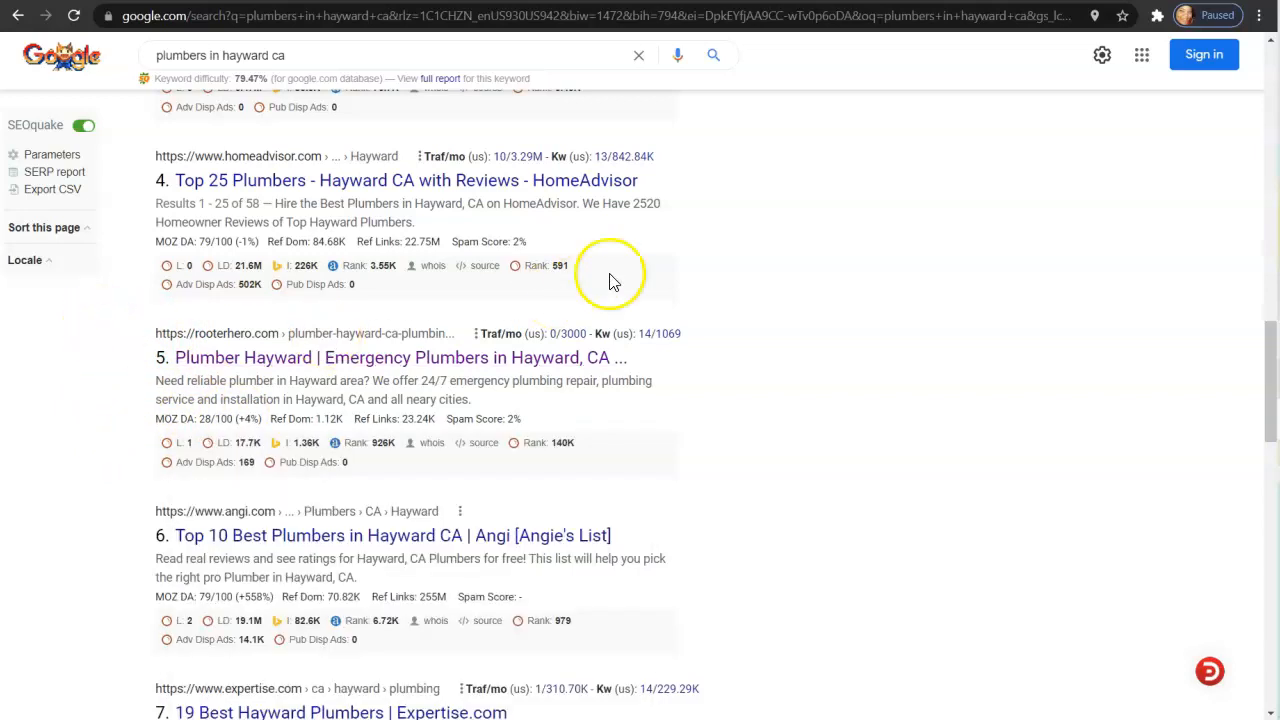
Bring up the competitor Rooter Hero's Hayward plumber page and examine its content, map, reviews and footer
click(722, 0)
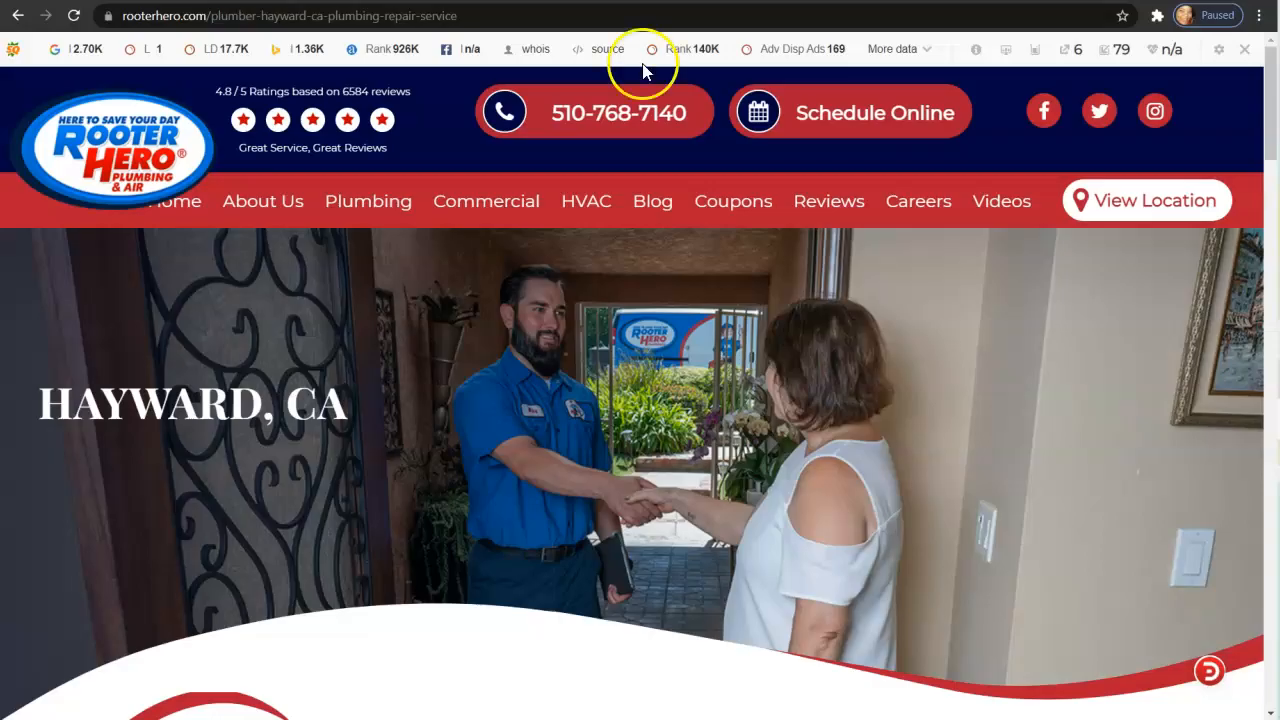
scroll(589, 438, down, 4)
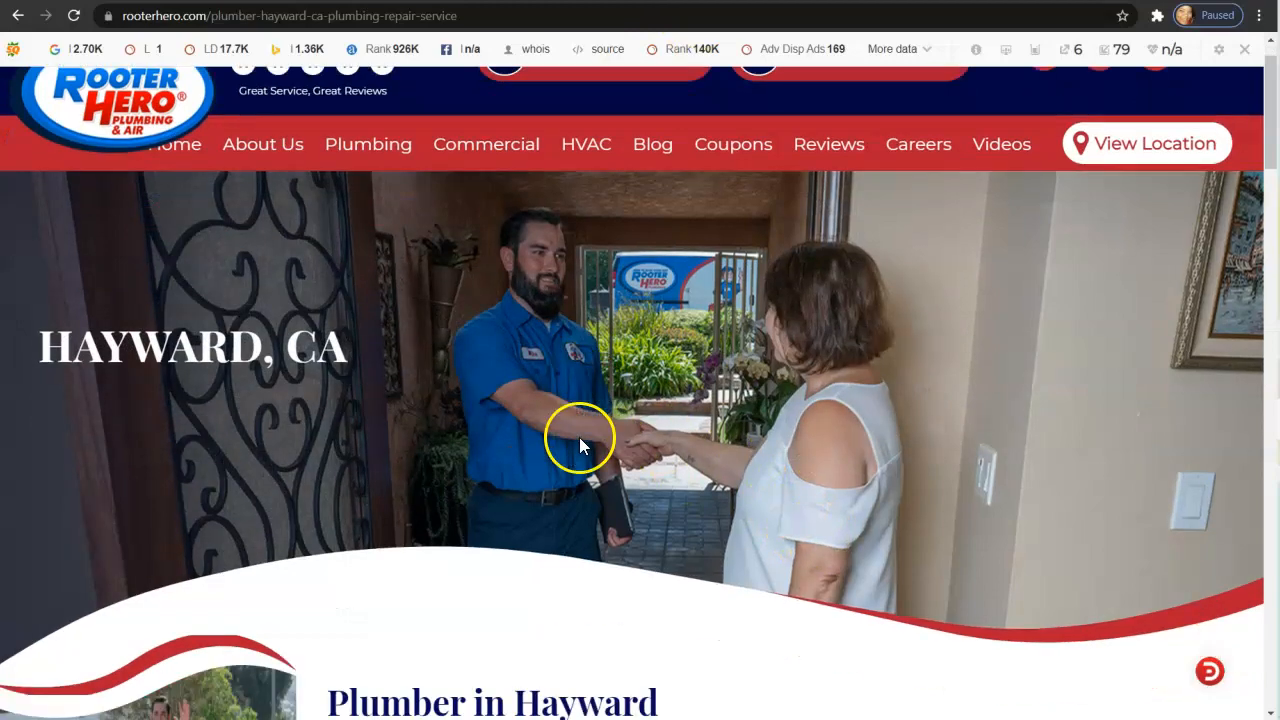
scroll(582, 438, down, 5)
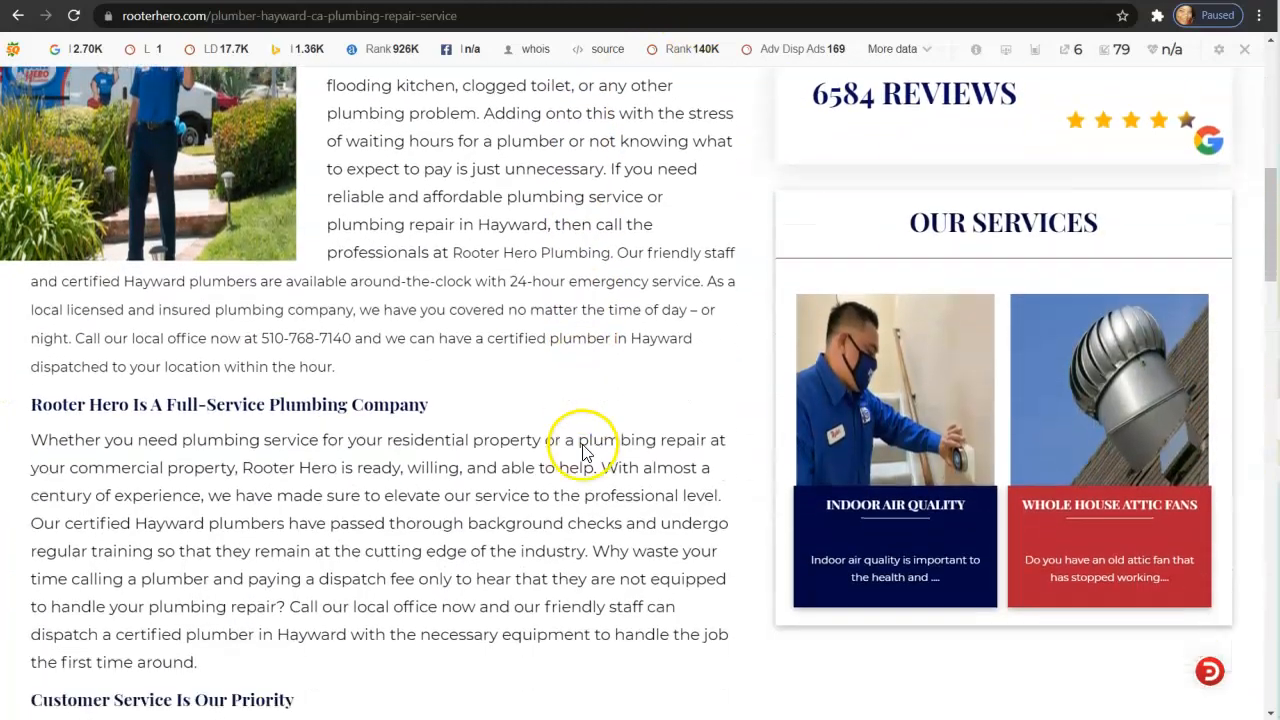
scroll(578, 455, down, 3)
scroll(577, 455, down, 8)
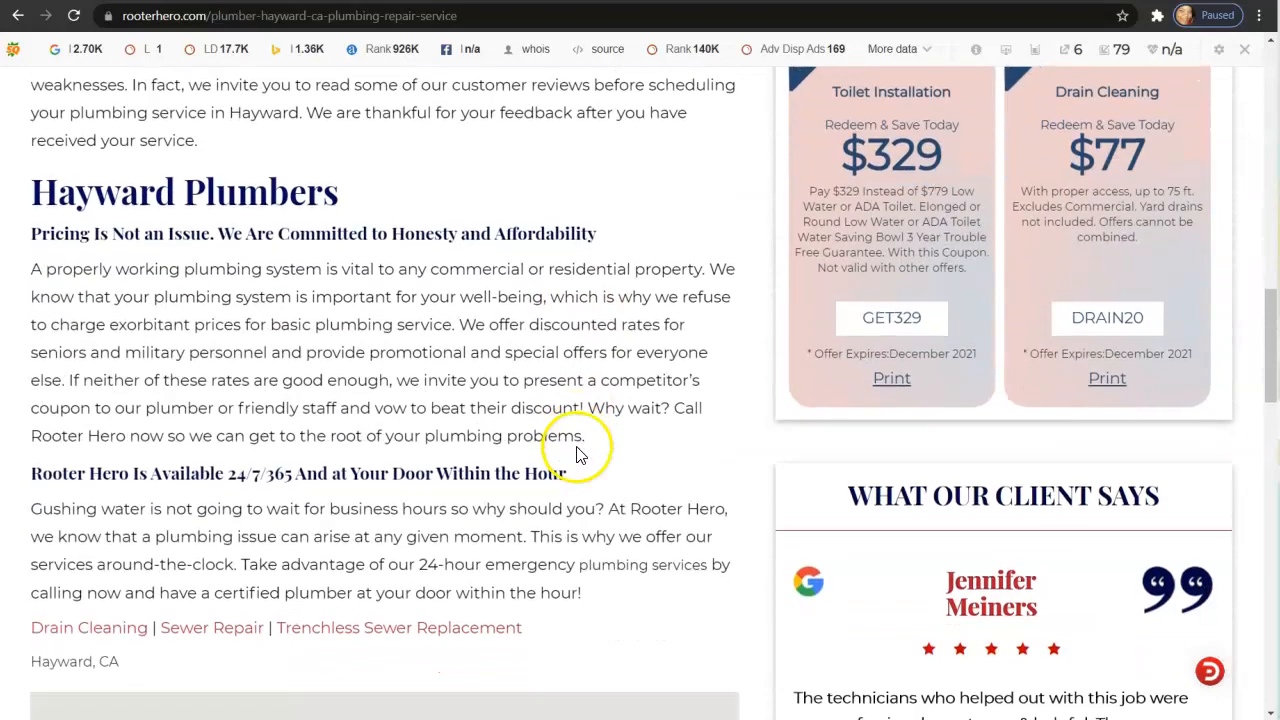
scroll(572, 451, down, 7)
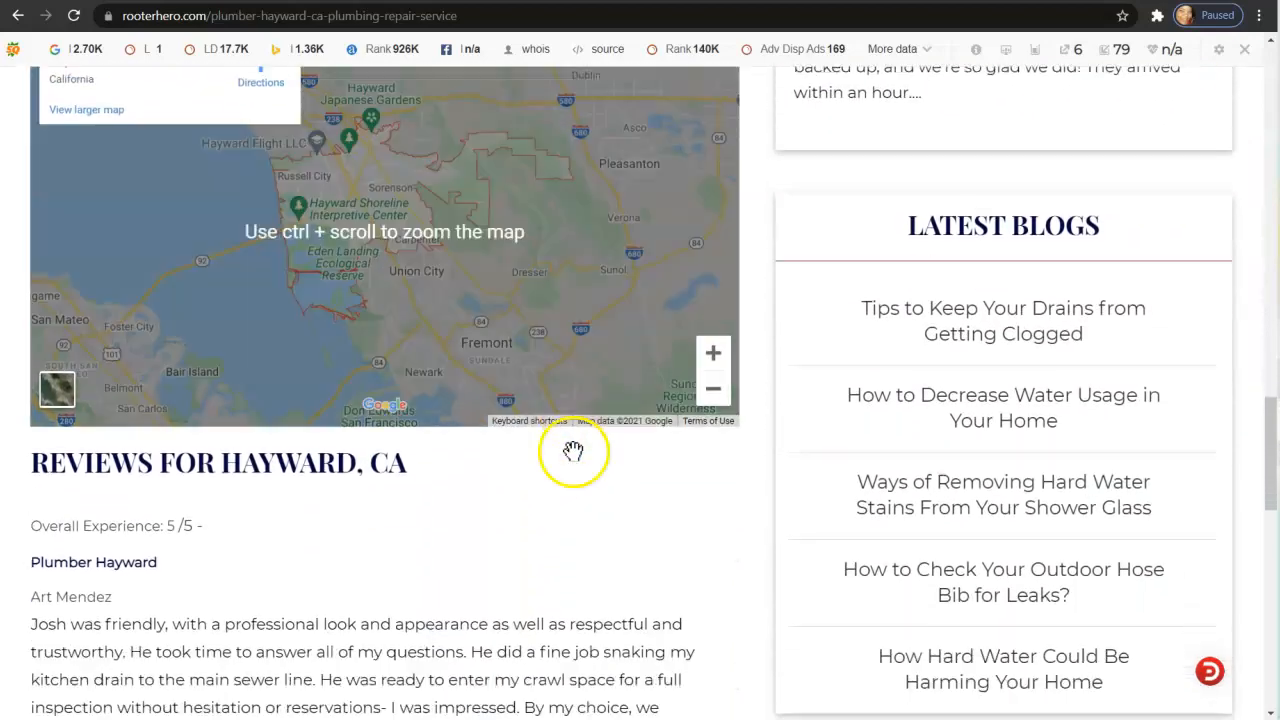
scroll(576, 452, down, 5)
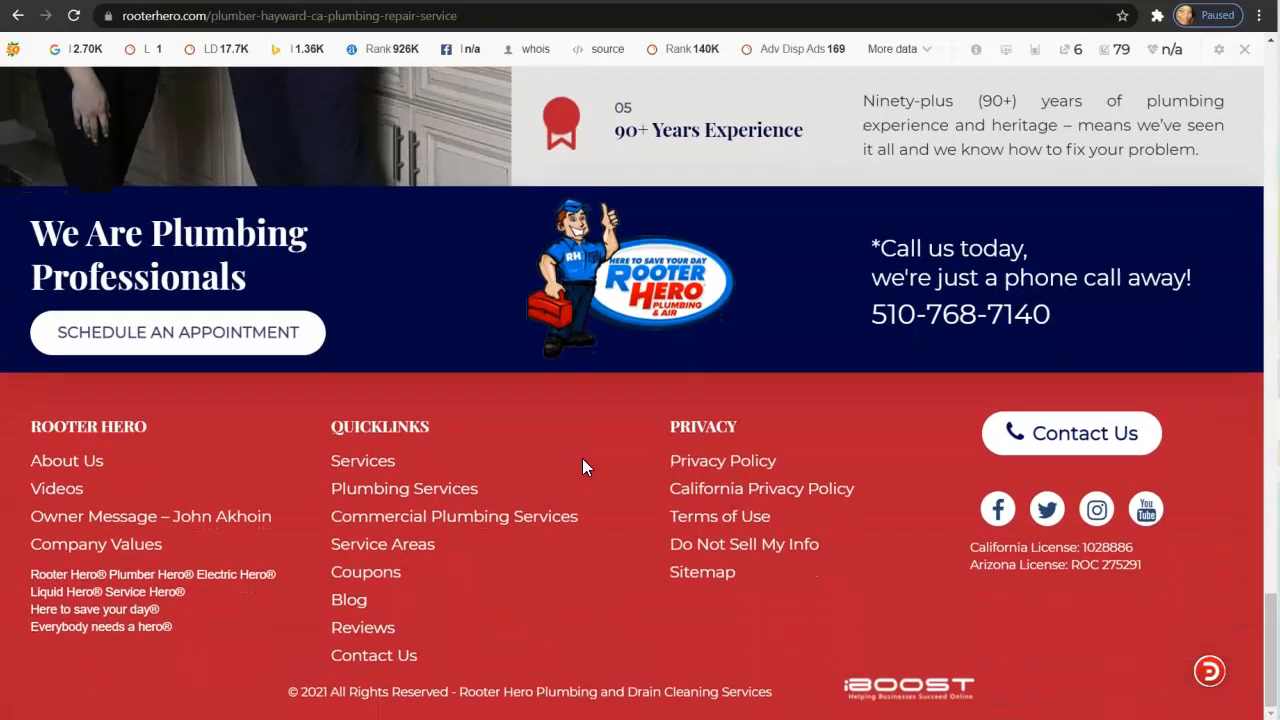
Switch to the Ahrefs overview for bayareaplumbingguys.com and examine its backlinks, referring domains, organic keywords, traffic and traffic value
click(486, 14)
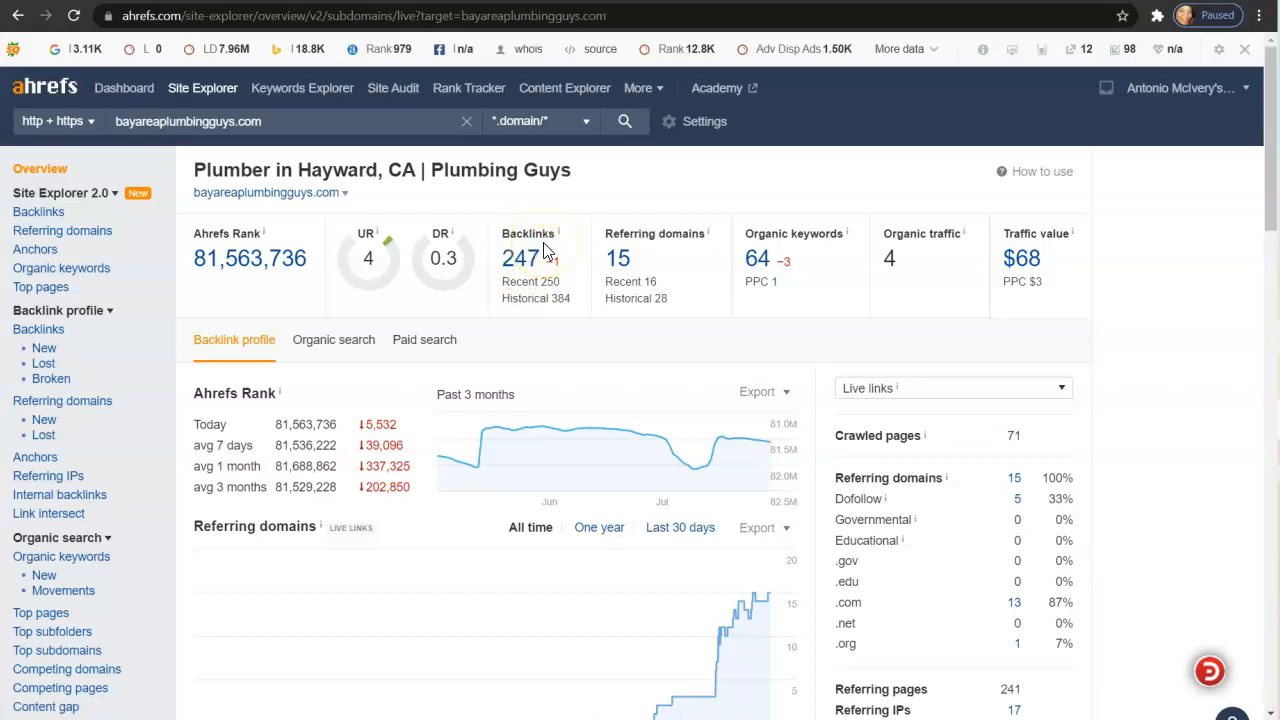
click(527, 262)
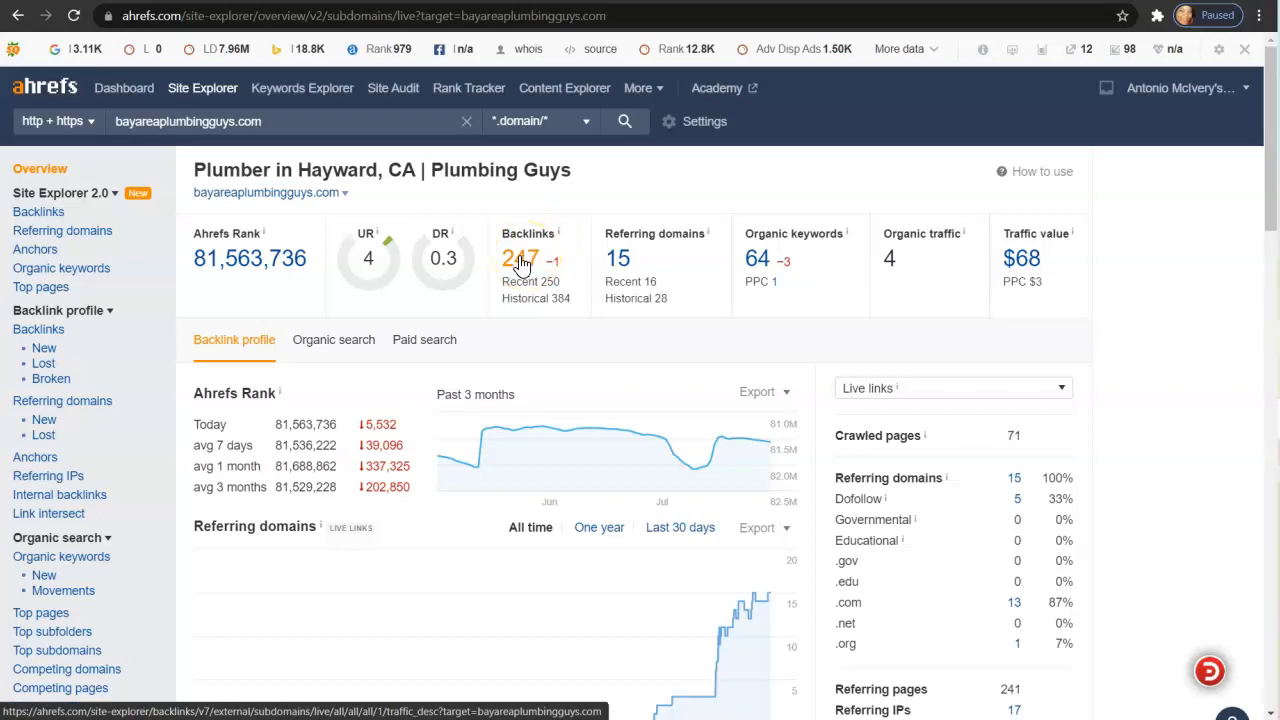
click(766, 274)
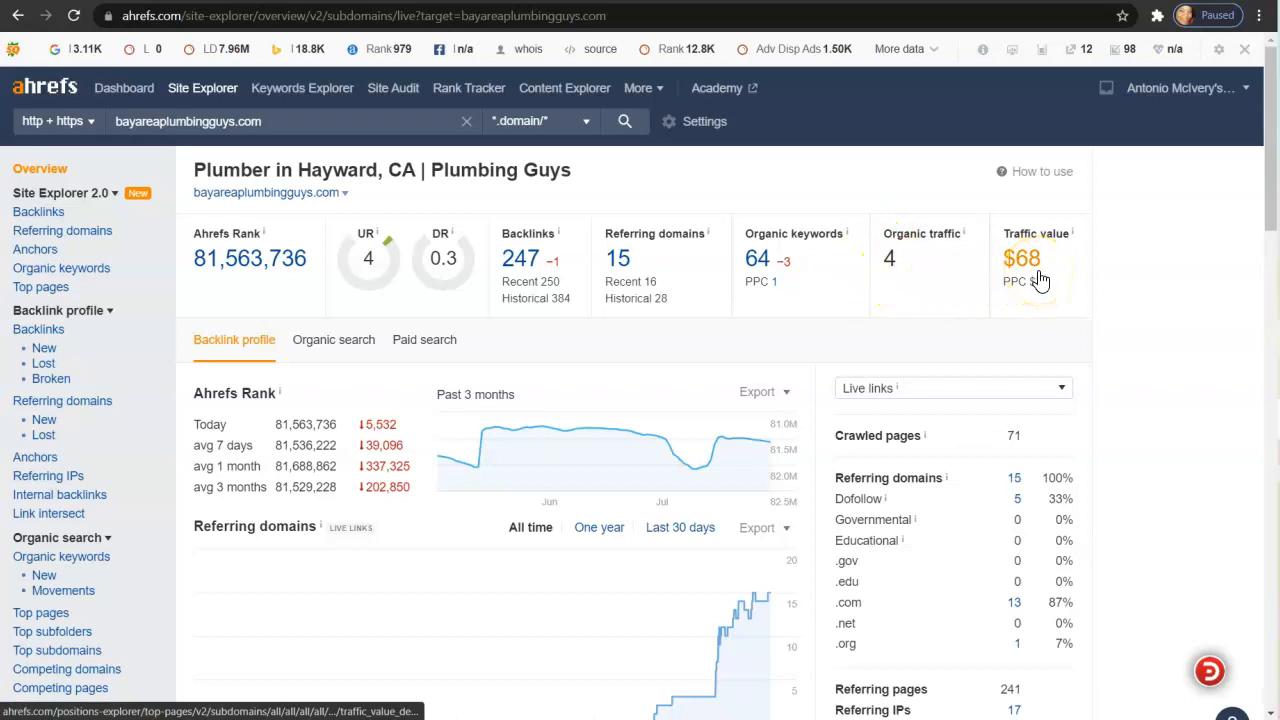
Open the organic keywords report for bayareaplumbingguys.com and review the keywords with their volumes, CPC and ranking positions
click(759, 262)
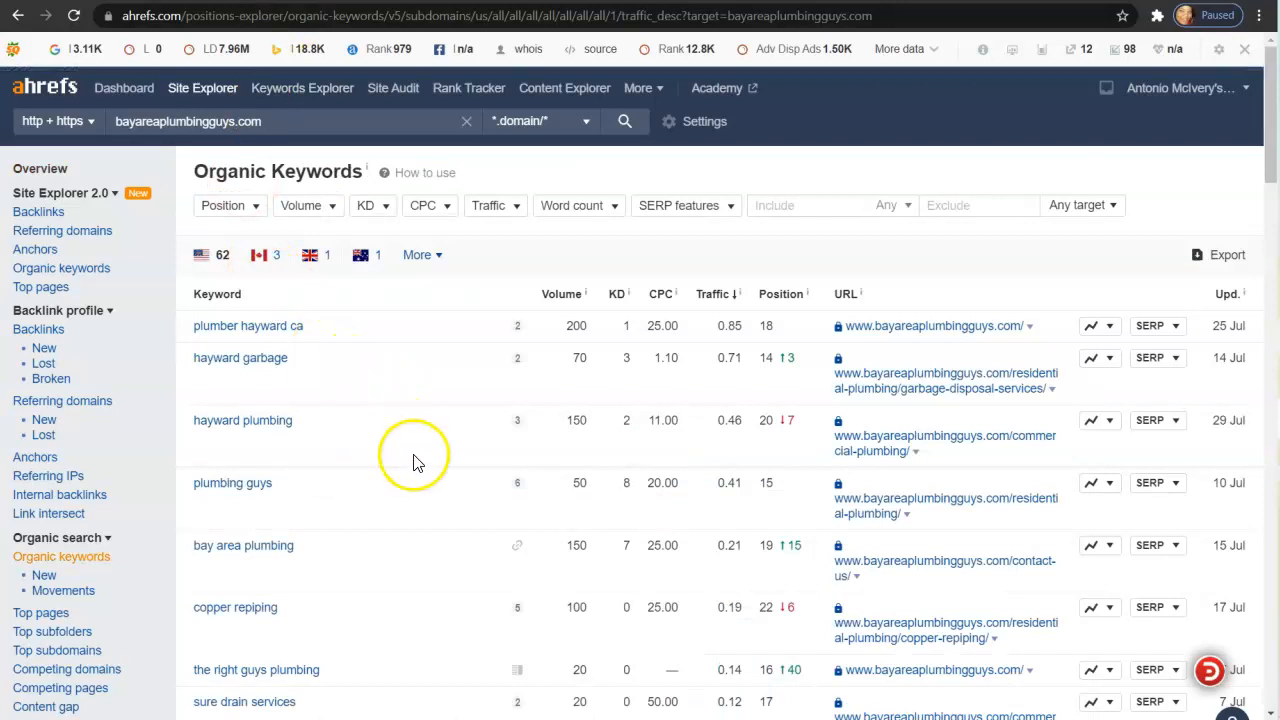
scroll(415, 462, down, 1)
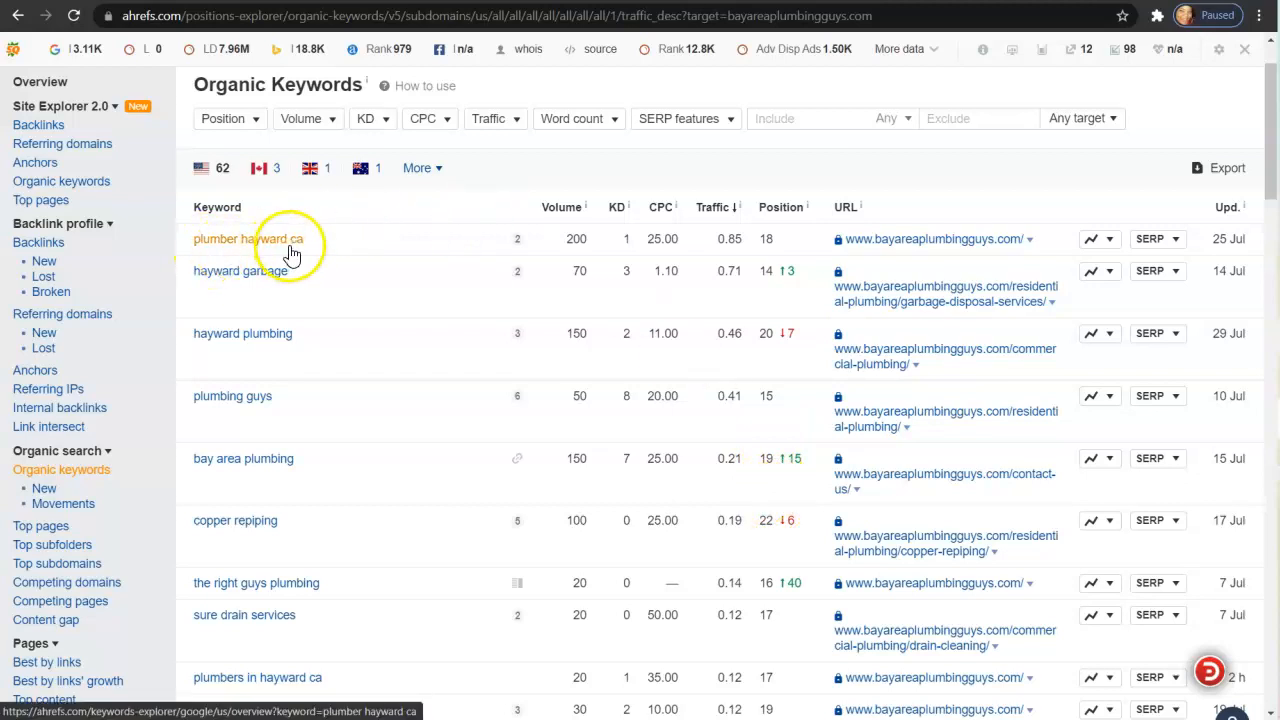
scroll(308, 290, down, 2)
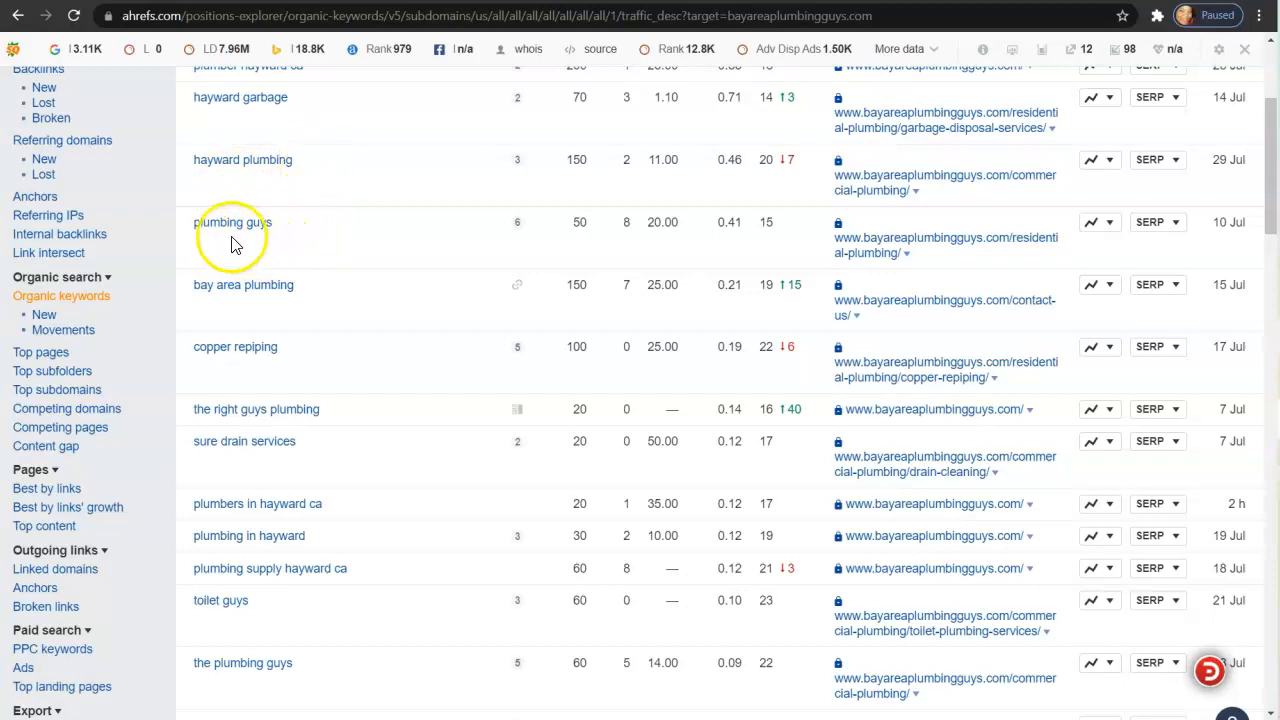
scroll(218, 244, down, 1)
scroll(218, 244, down, 1)
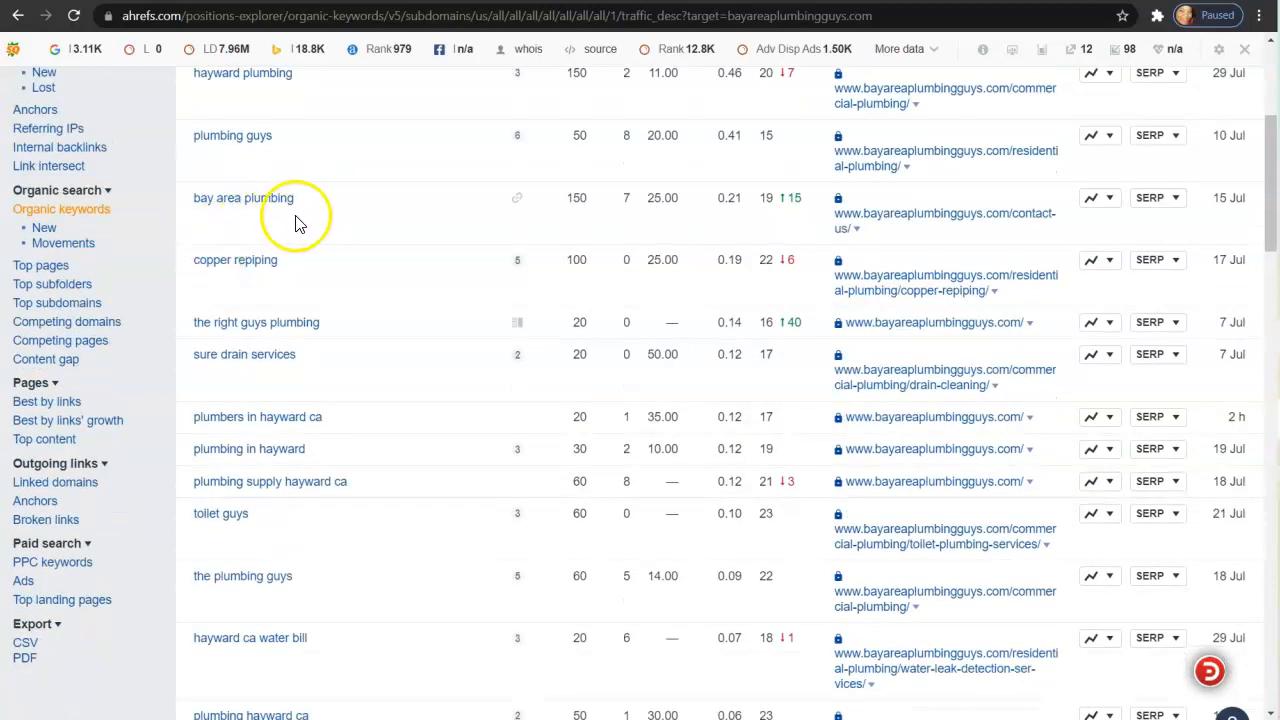
scroll(300, 220, down, 1)
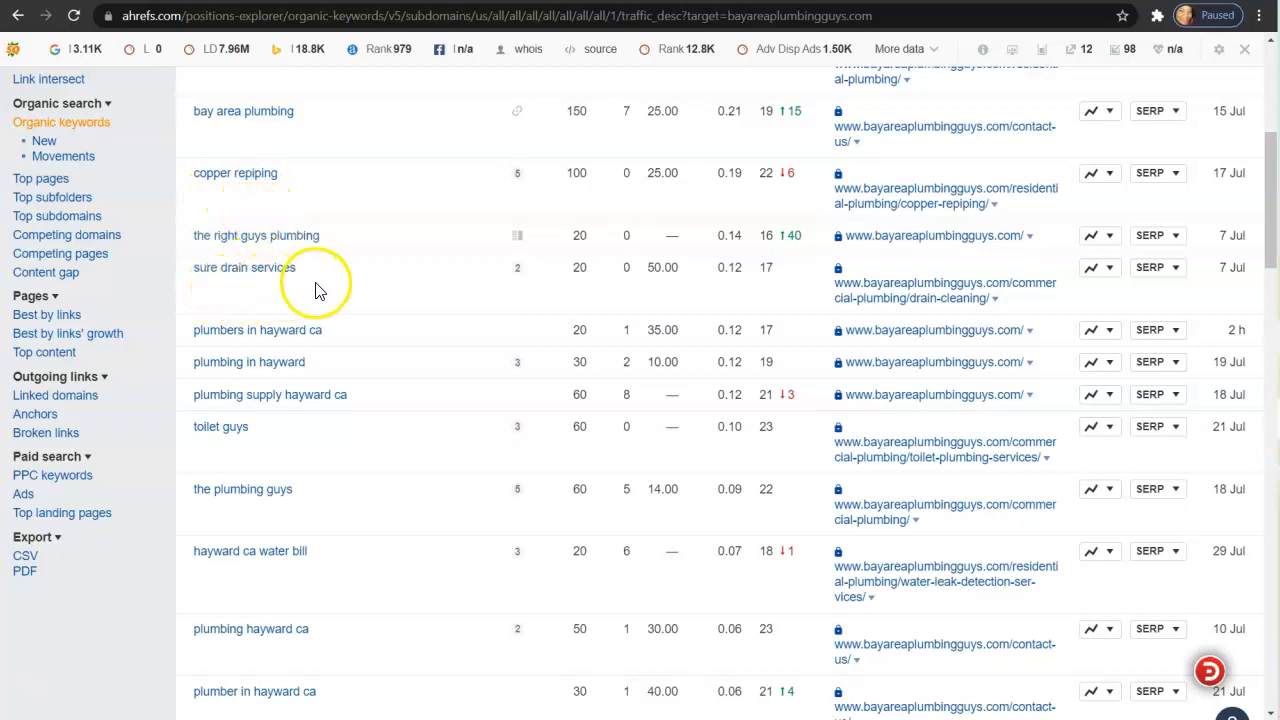
scroll(312, 288, down, 2)
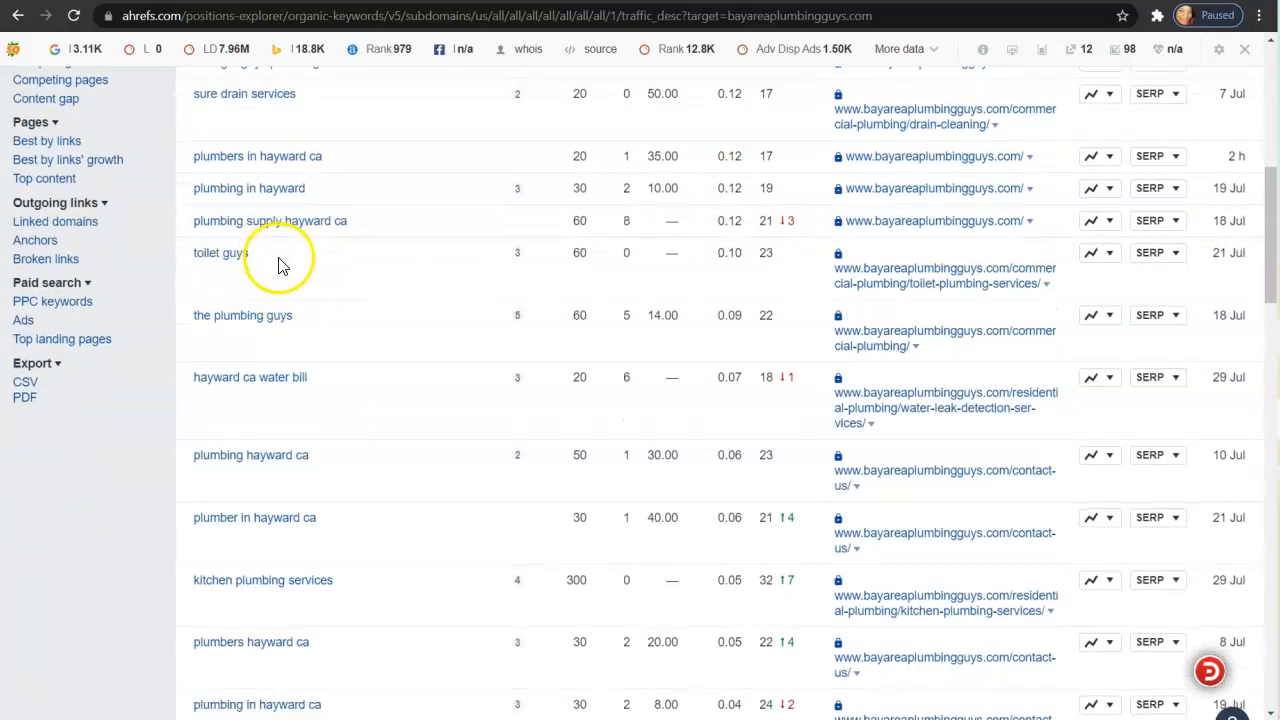
scroll(280, 270, down, 1)
scroll(265, 285, down, 1)
scroll(266, 260, down, 2)
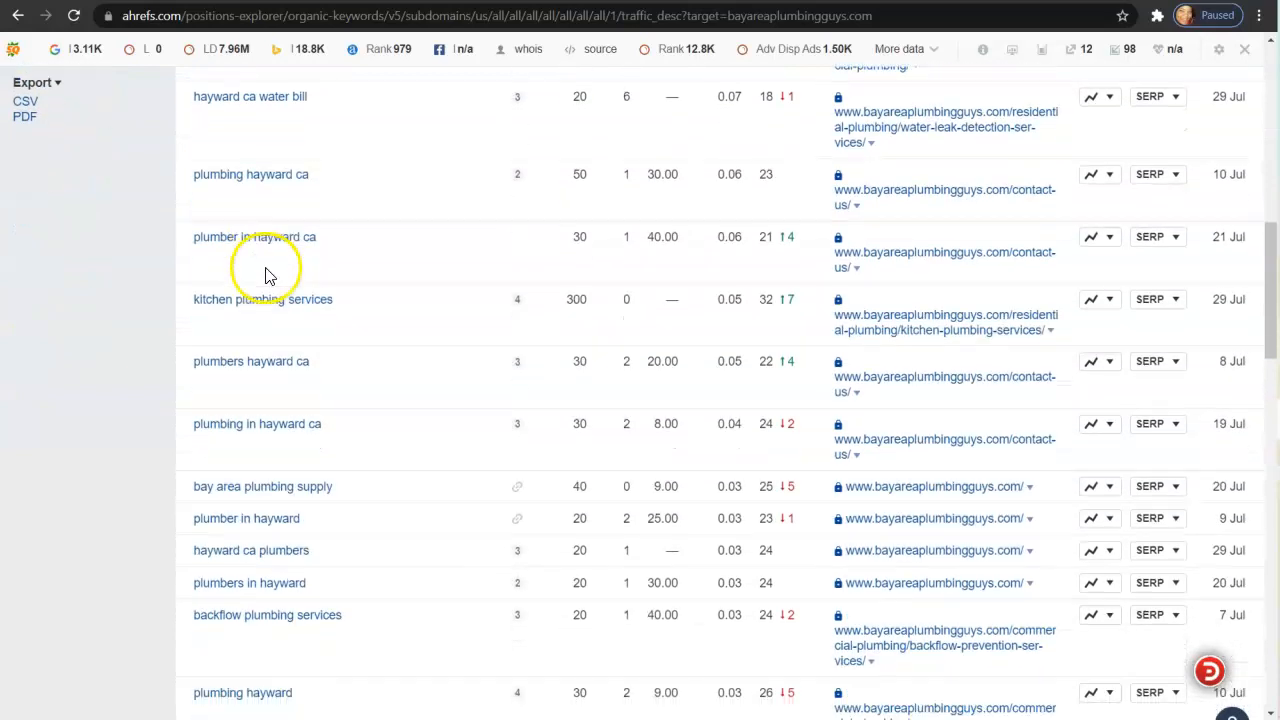
scroll(363, 251, down, 1)
scroll(363, 251, down, 1)
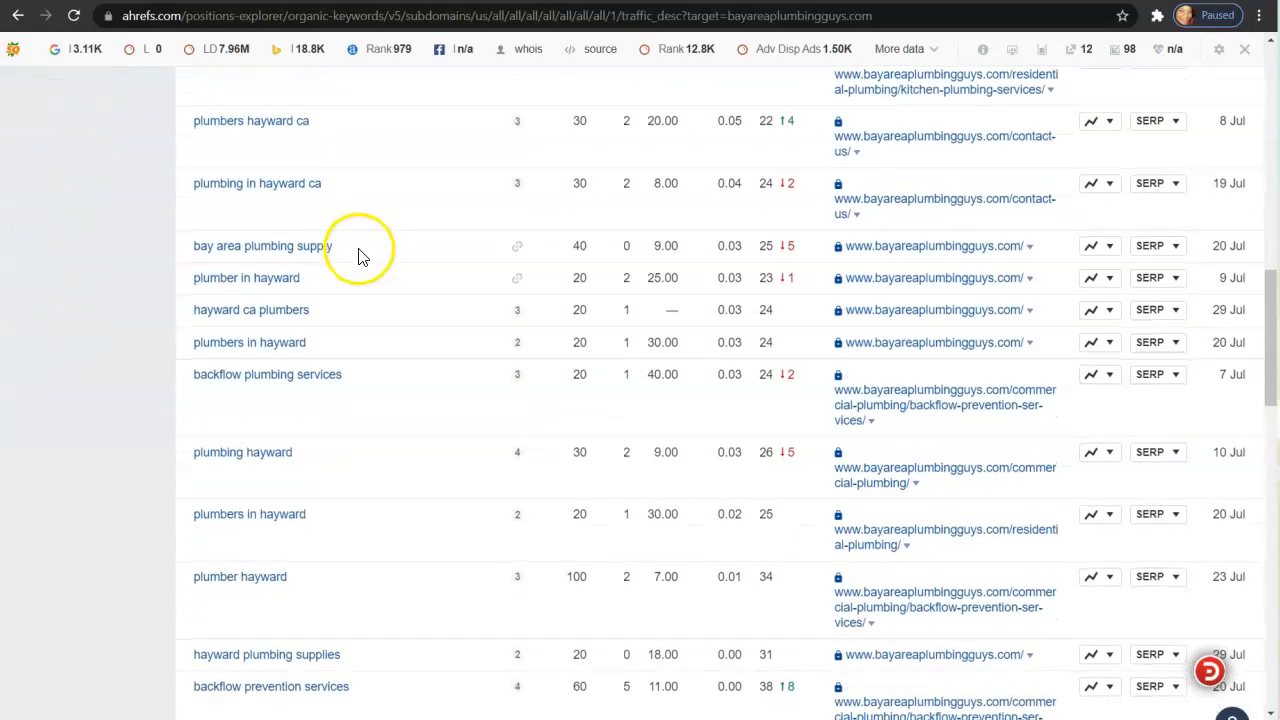
scroll(294, 286, down, 4)
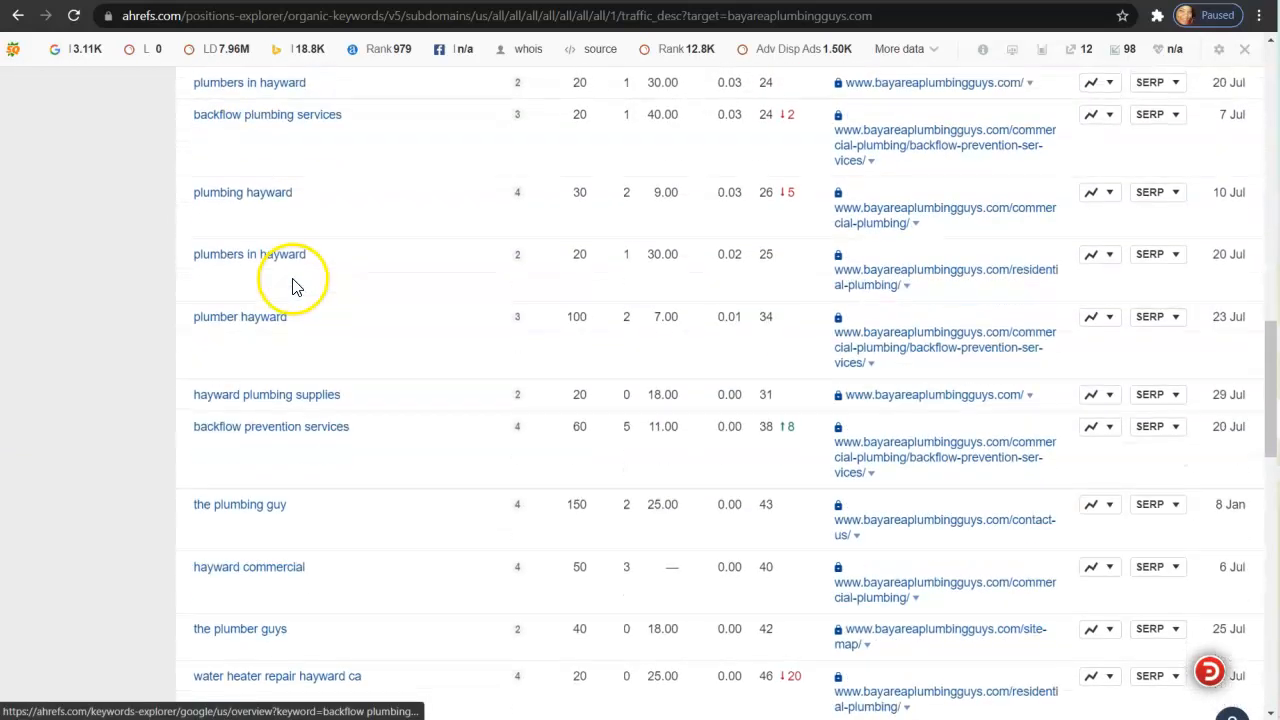
scroll(296, 300, down, 3)
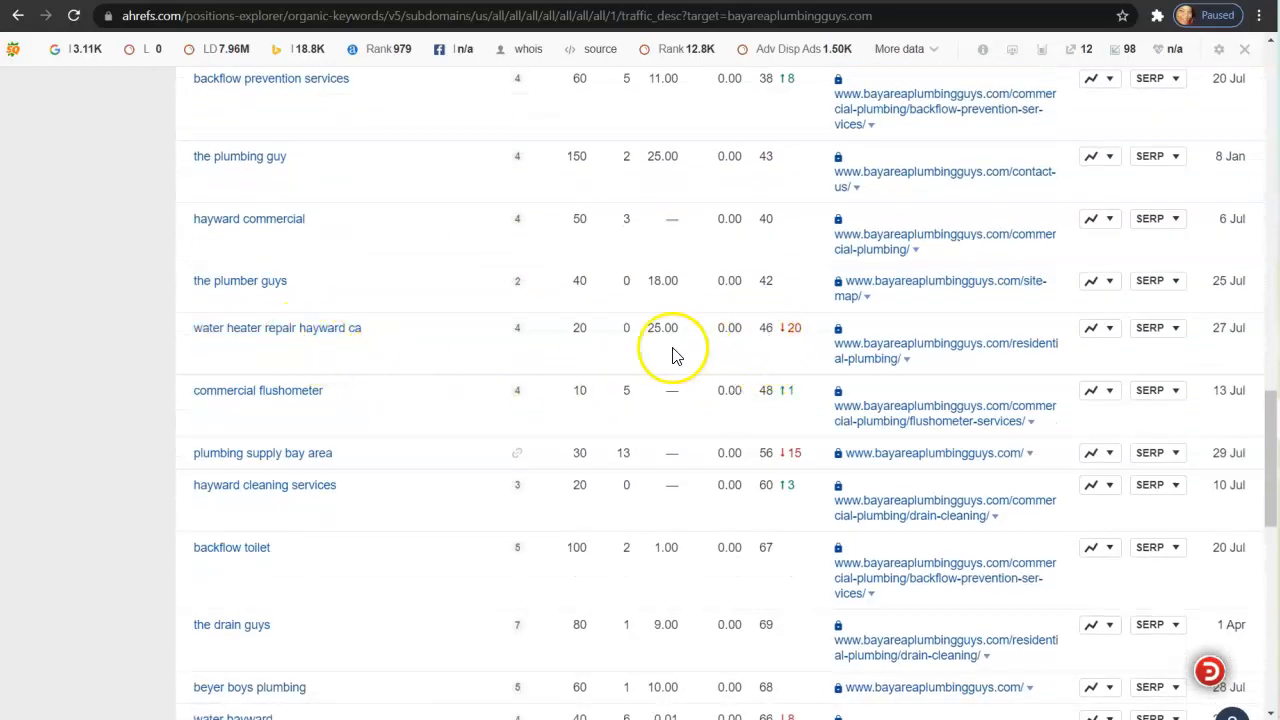
Review the remaining lower-ranked organic keywords for bayareaplumbingguys.com, including their volumes, CPC and positions
scroll(250, 358, down, 3)
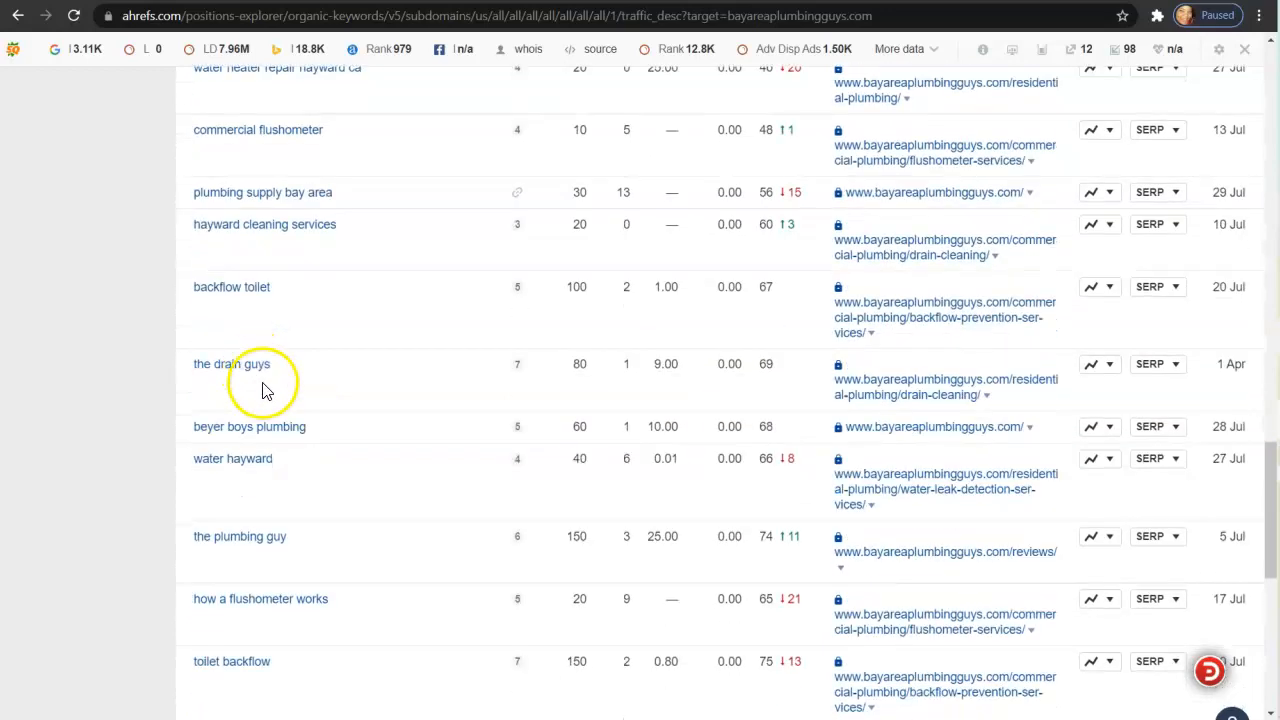
scroll(310, 195, up, 1)
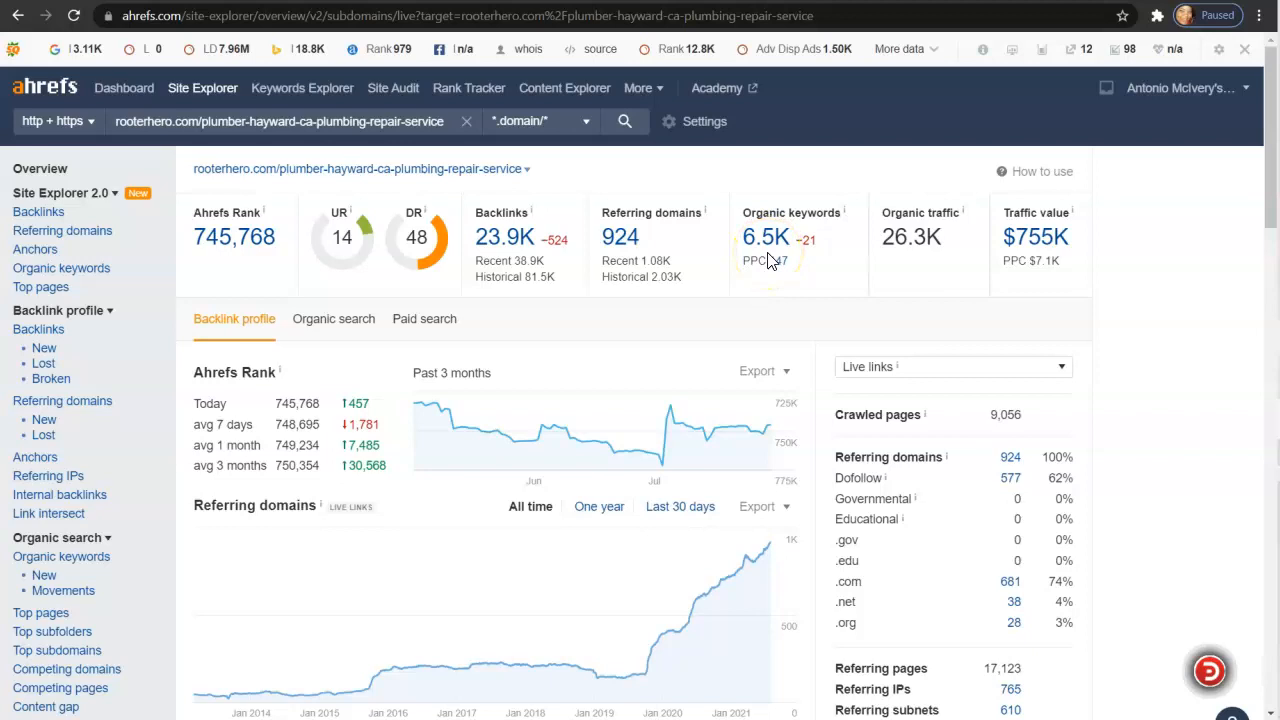
Examine Rooter Hero's Ahrefs overview, open its organic keywords report and review the keywords with their volumes, CPC, traffic and positions
click(918, 262)
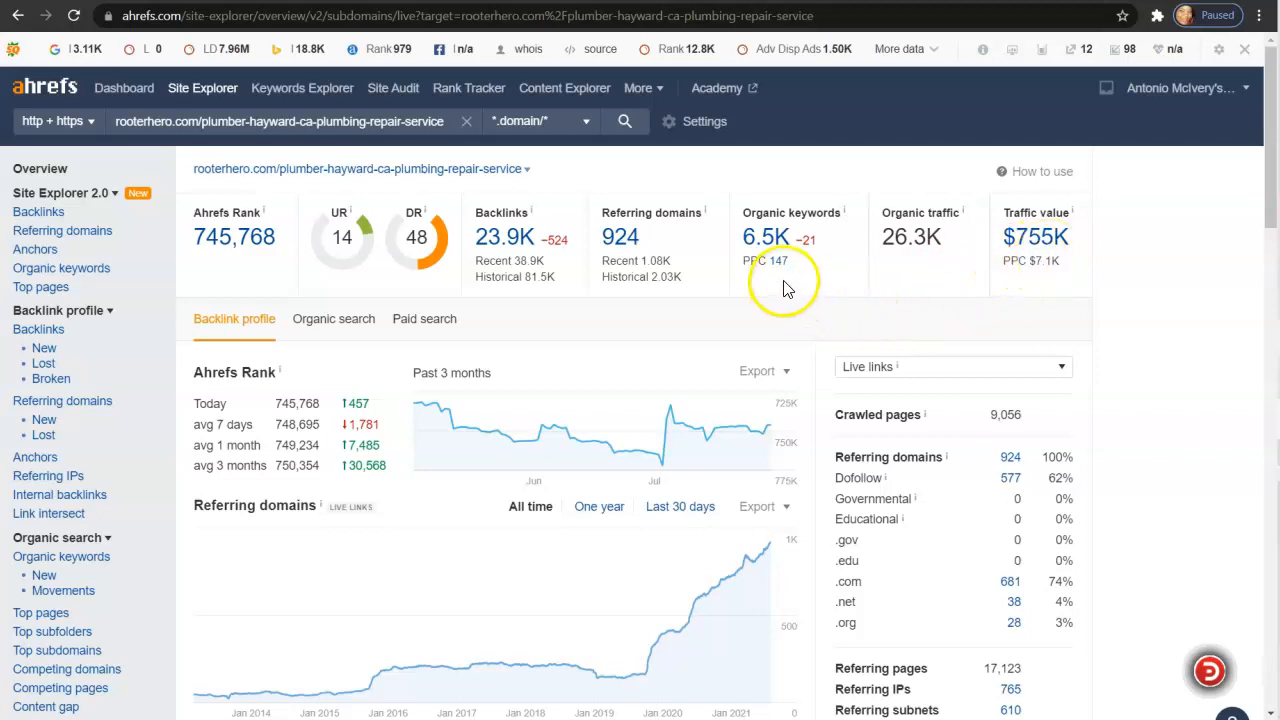
click(772, 246)
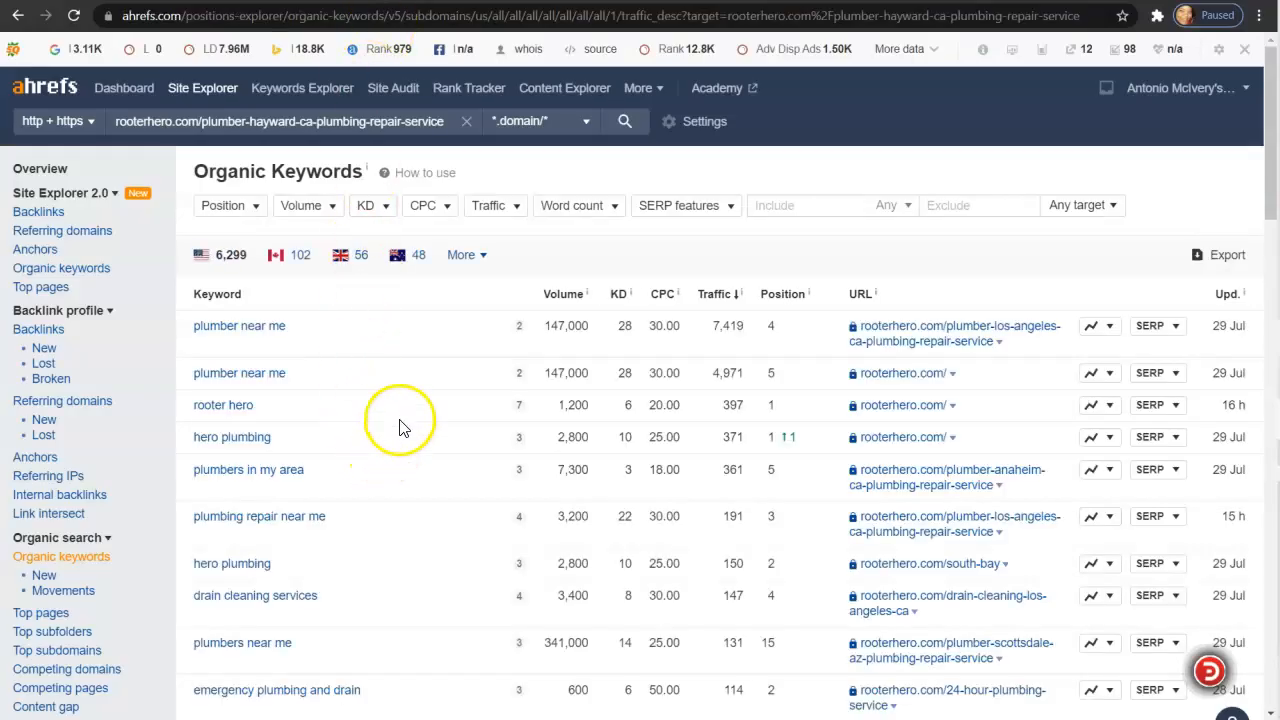
scroll(400, 430, down, 1)
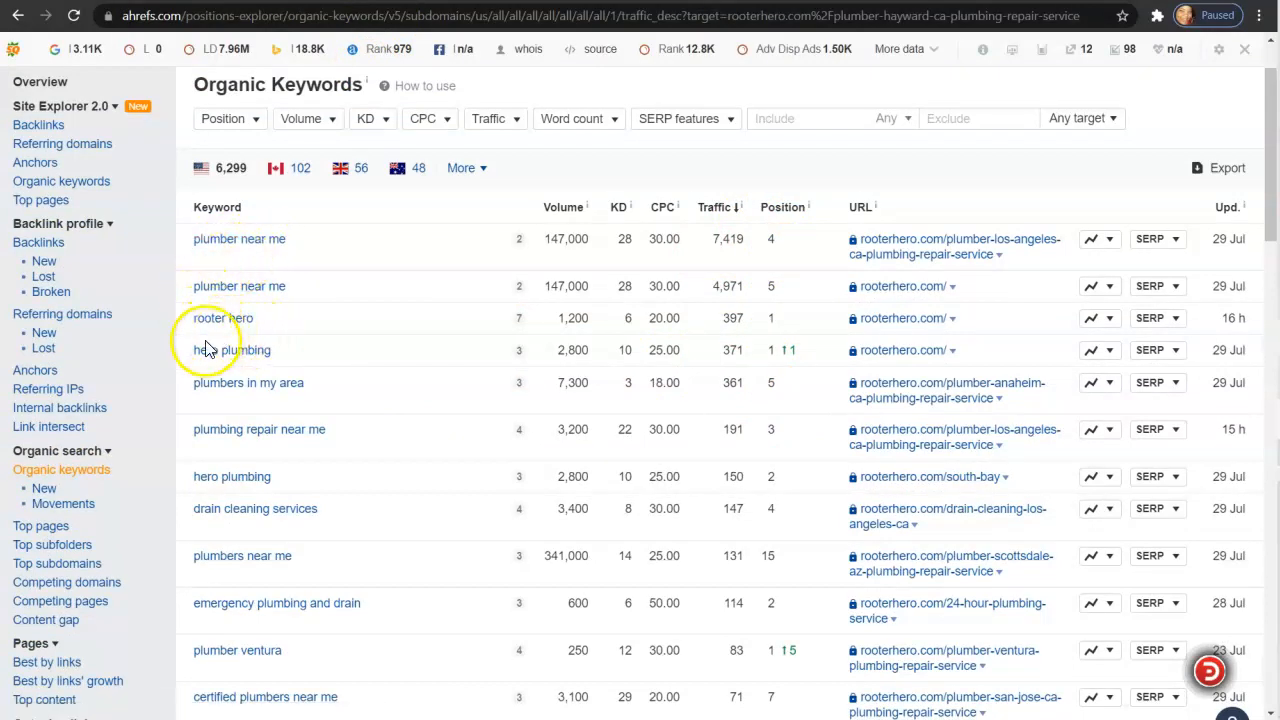
scroll(229, 392, down, 1)
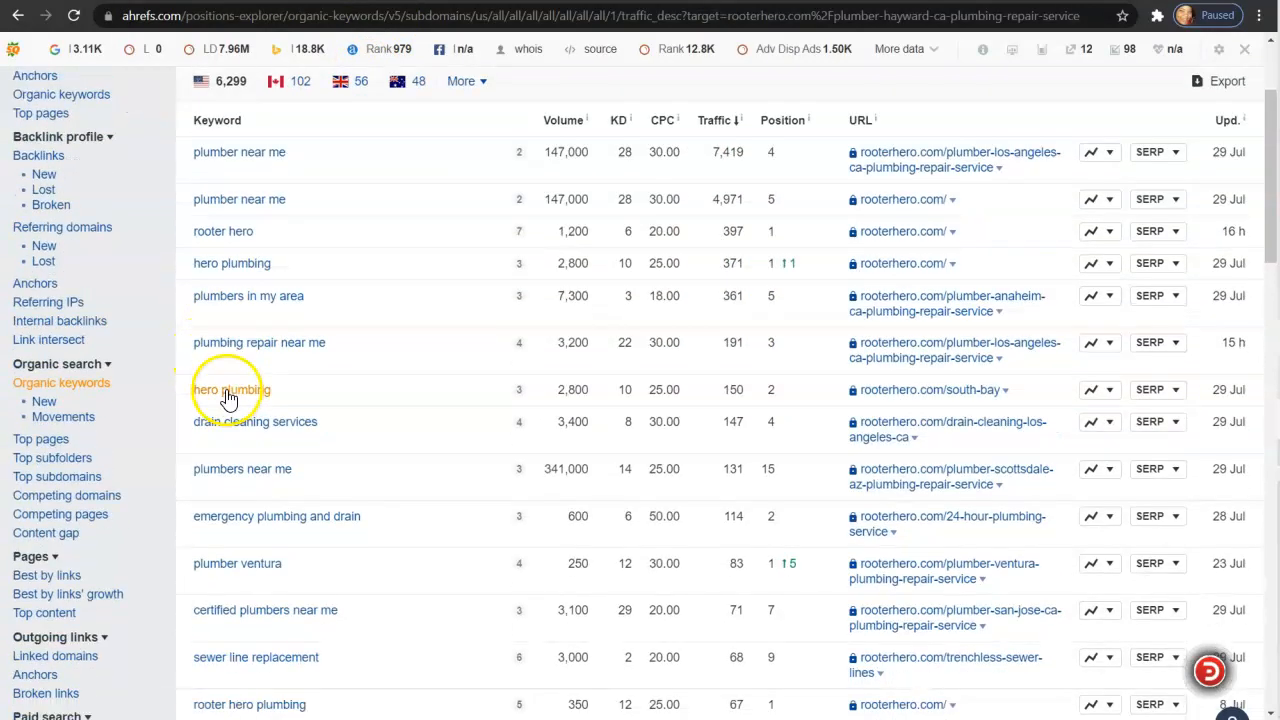
scroll(322, 322, down, 1)
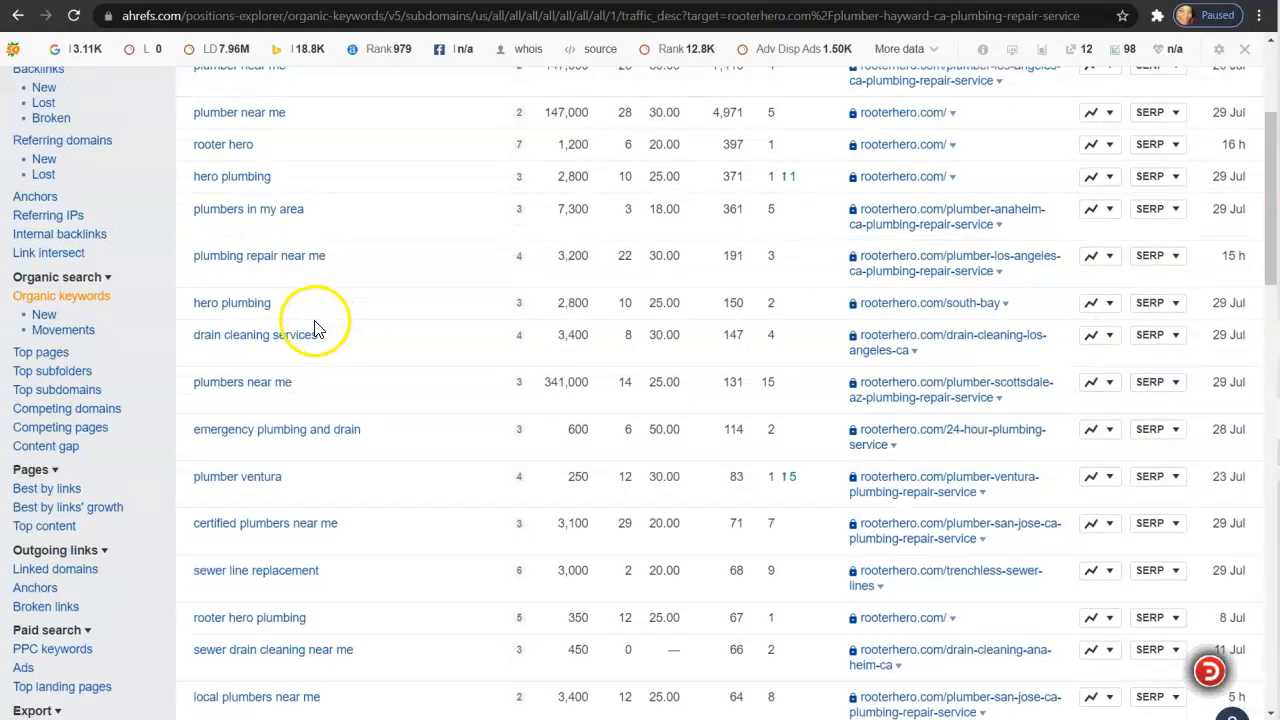
scroll(322, 275, down, 2)
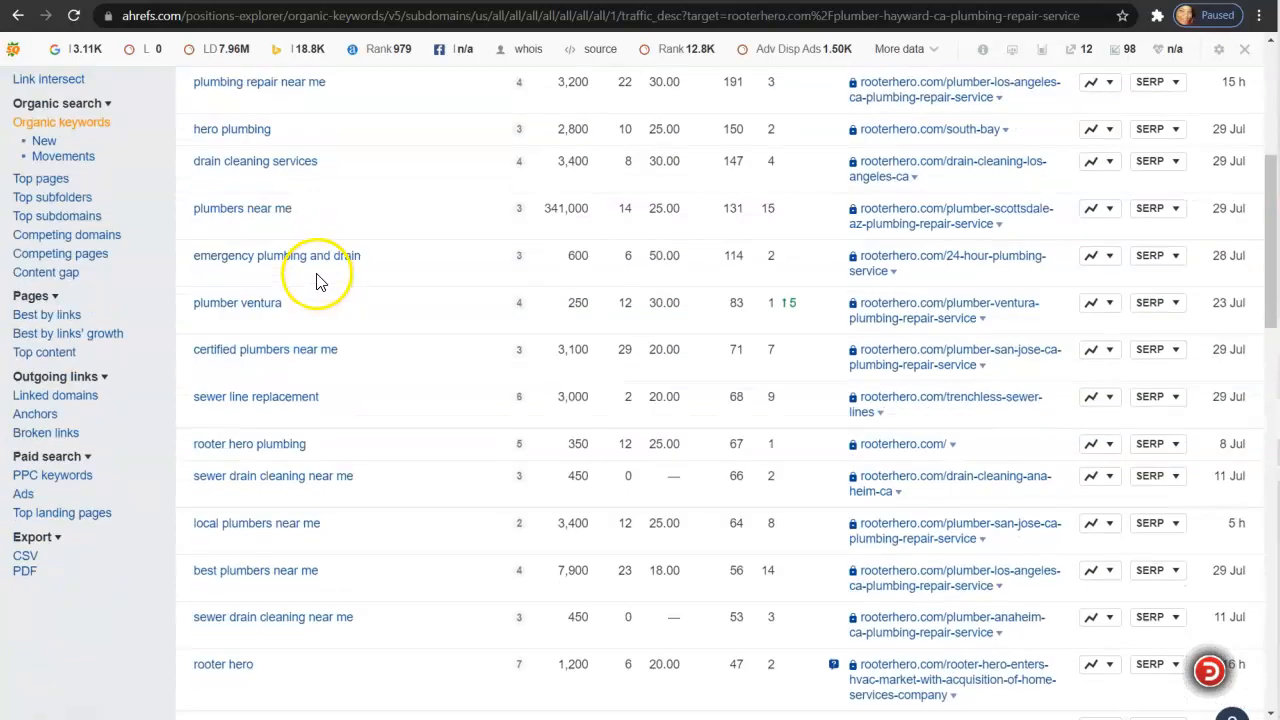
scroll(336, 205, down, 2)
scroll(336, 215, down, 1)
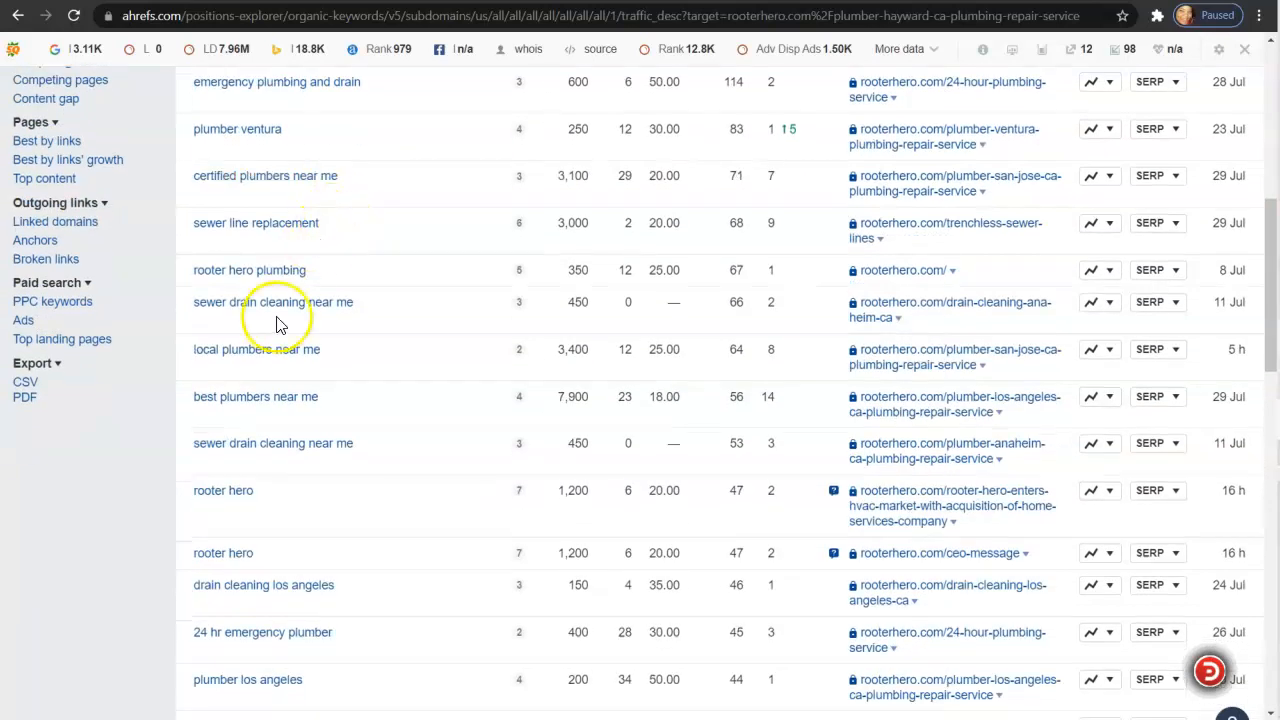
scroll(323, 243, down, 1)
scroll(325, 250, down, 1)
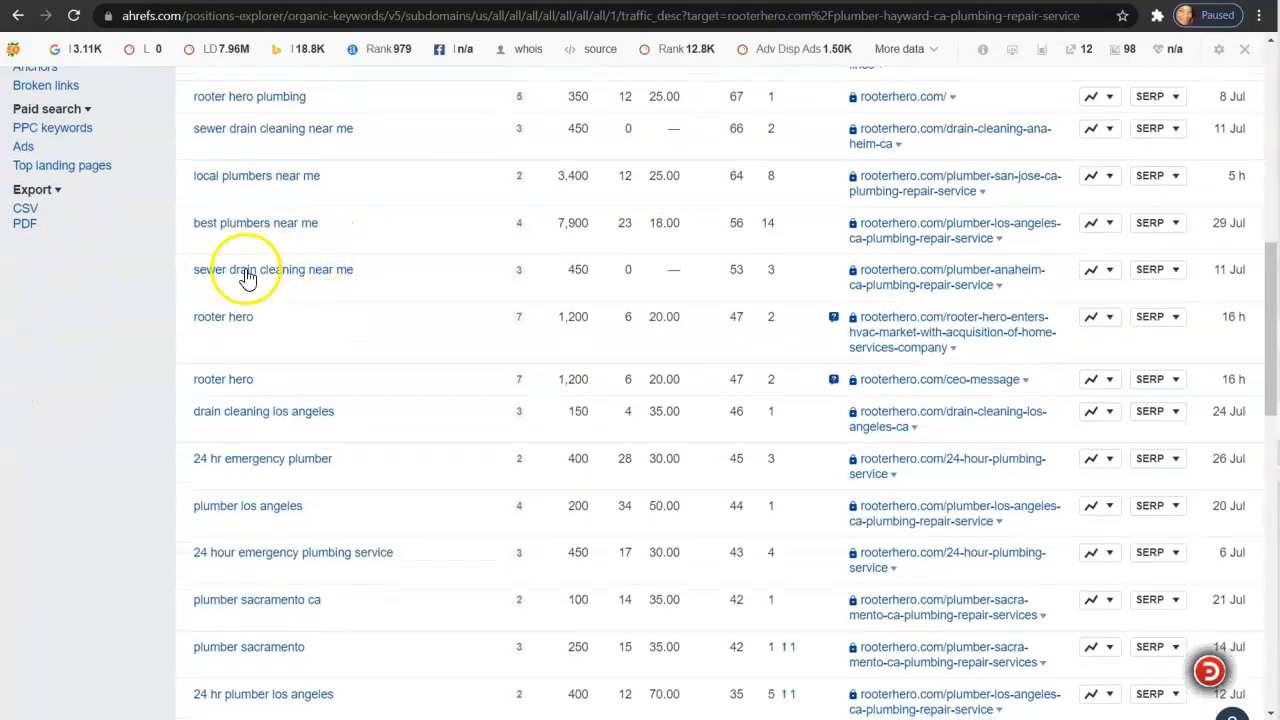
scroll(343, 257, down, 1)
scroll(340, 265, down, 1)
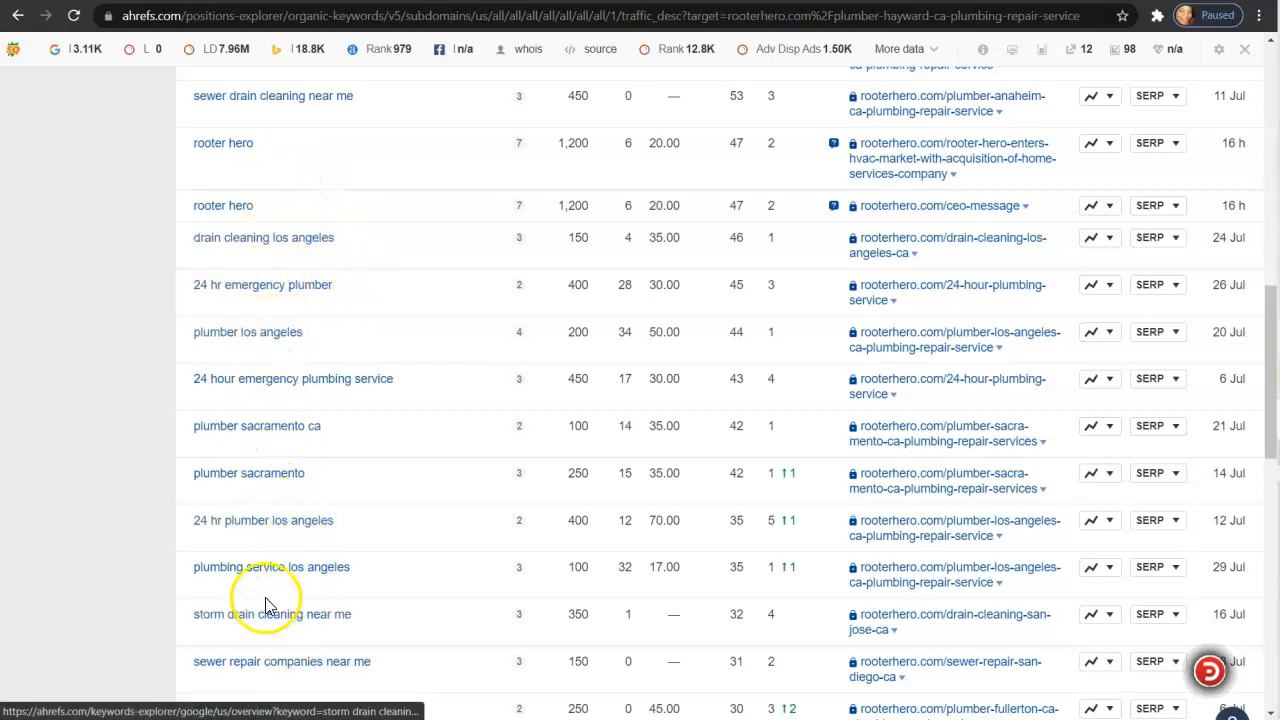
scroll(265, 525, up, 4)
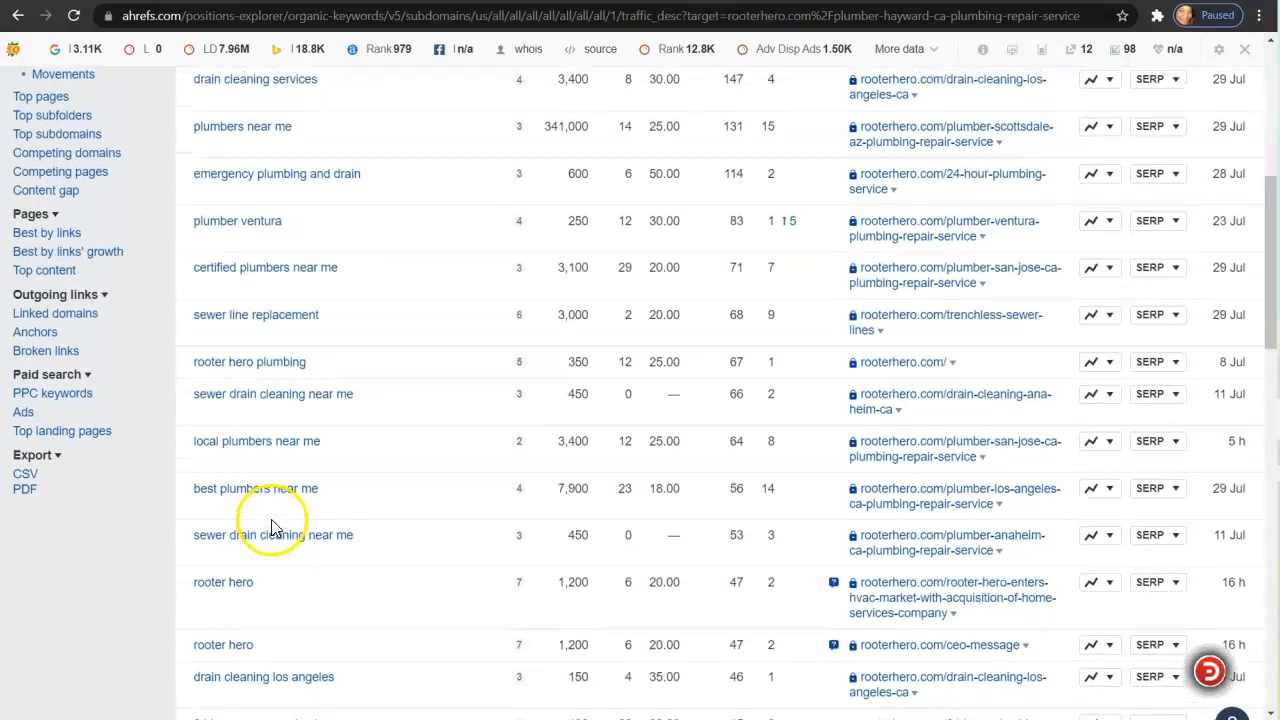
scroll(271, 522, up, 5)
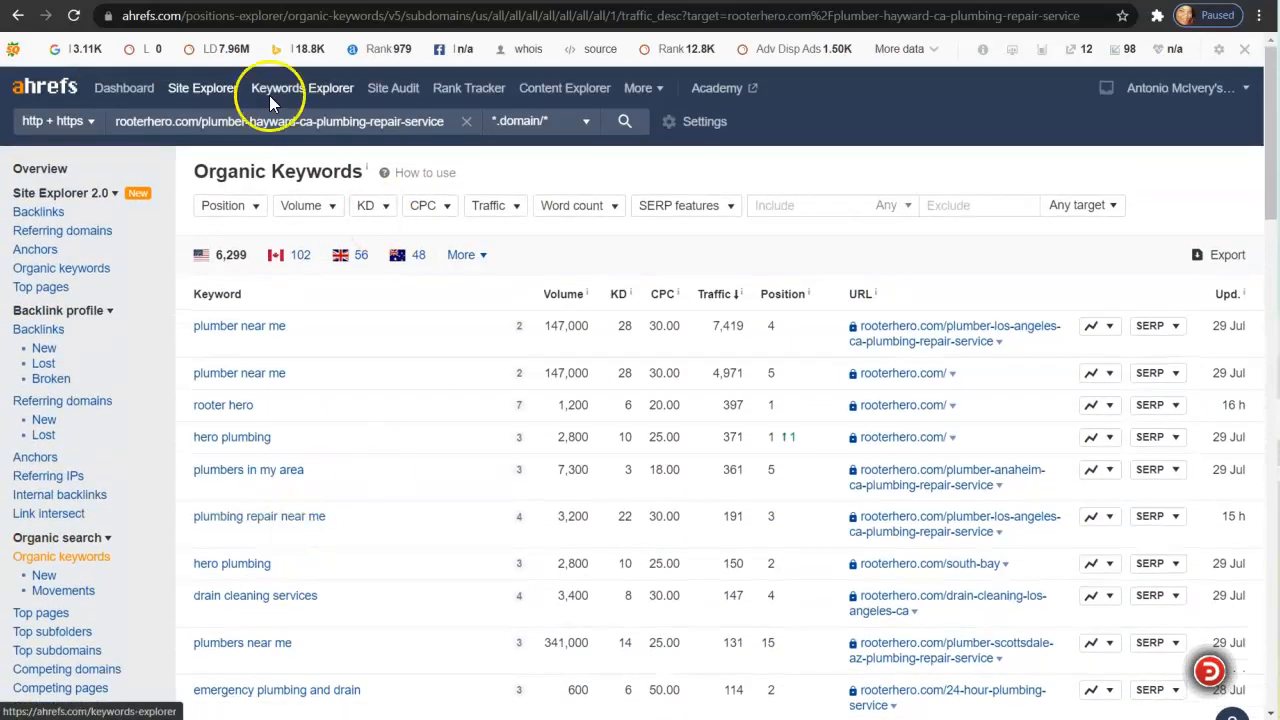
Return to the Google results for "plumbers in hayward ca", find the Plumbing Guys listing on page 2 and open its website
click(200, 0)
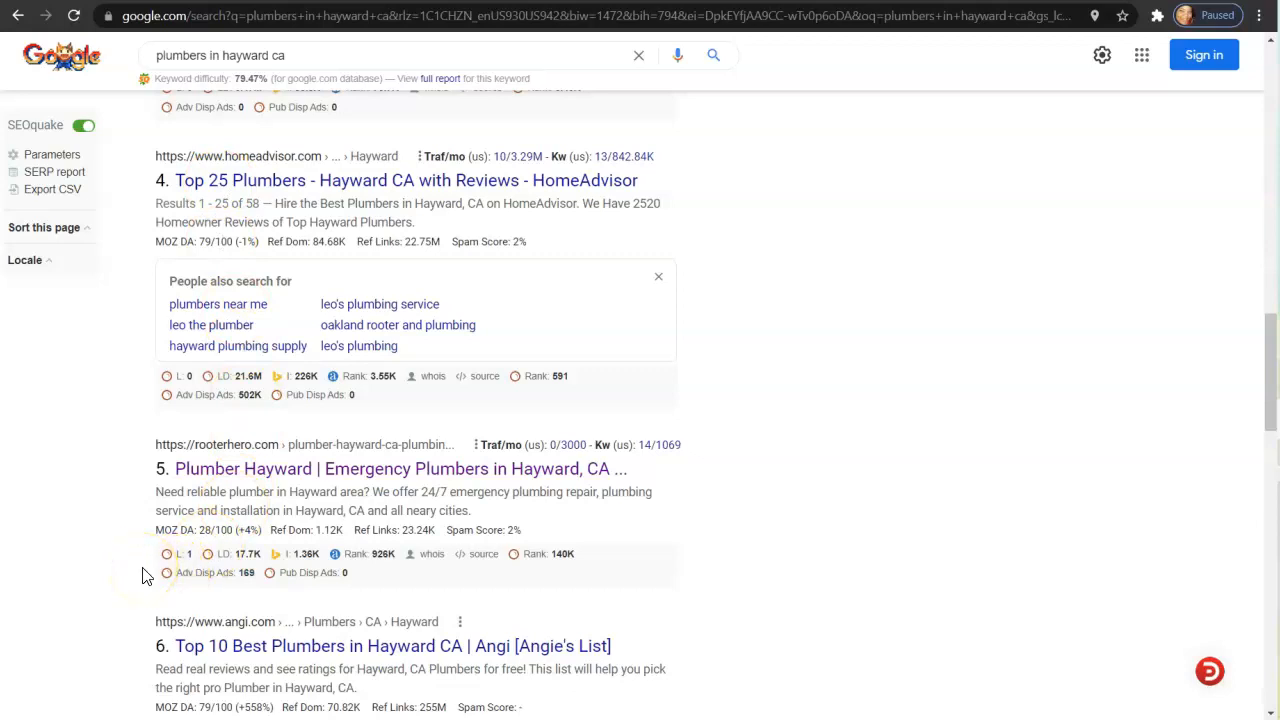
scroll(125, 580, down, 10)
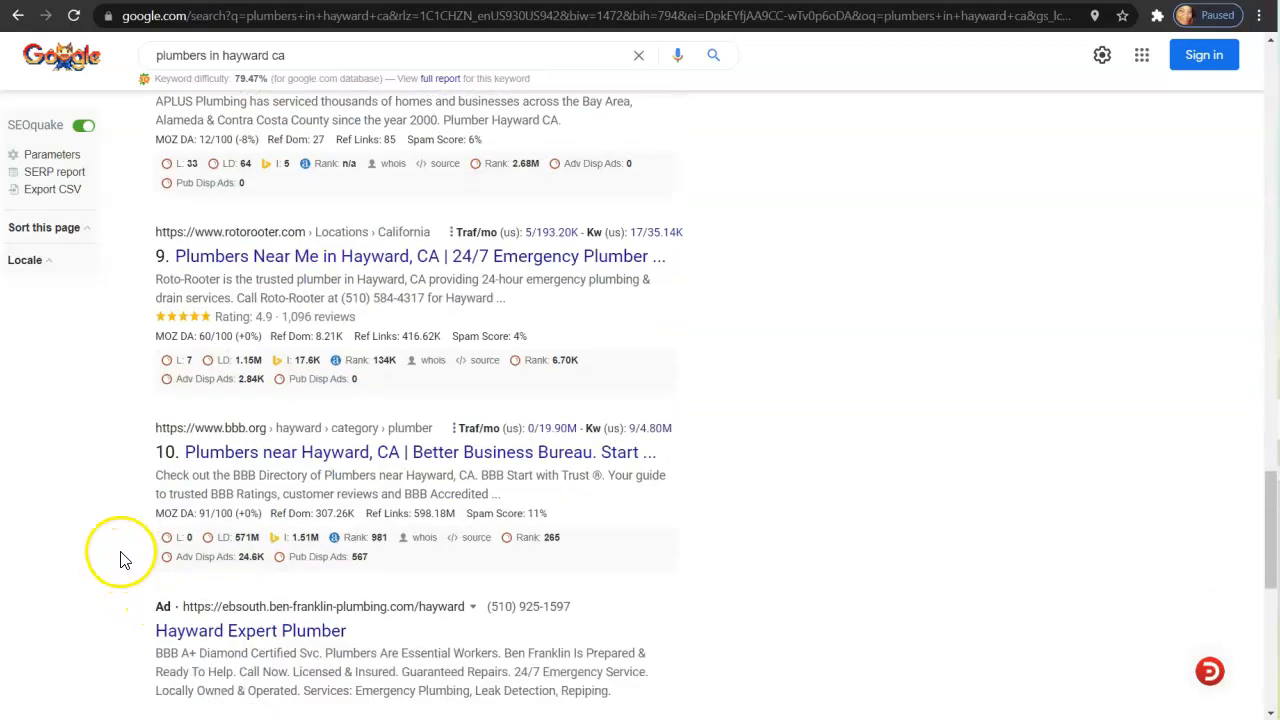
scroll(120, 560, down, 7)
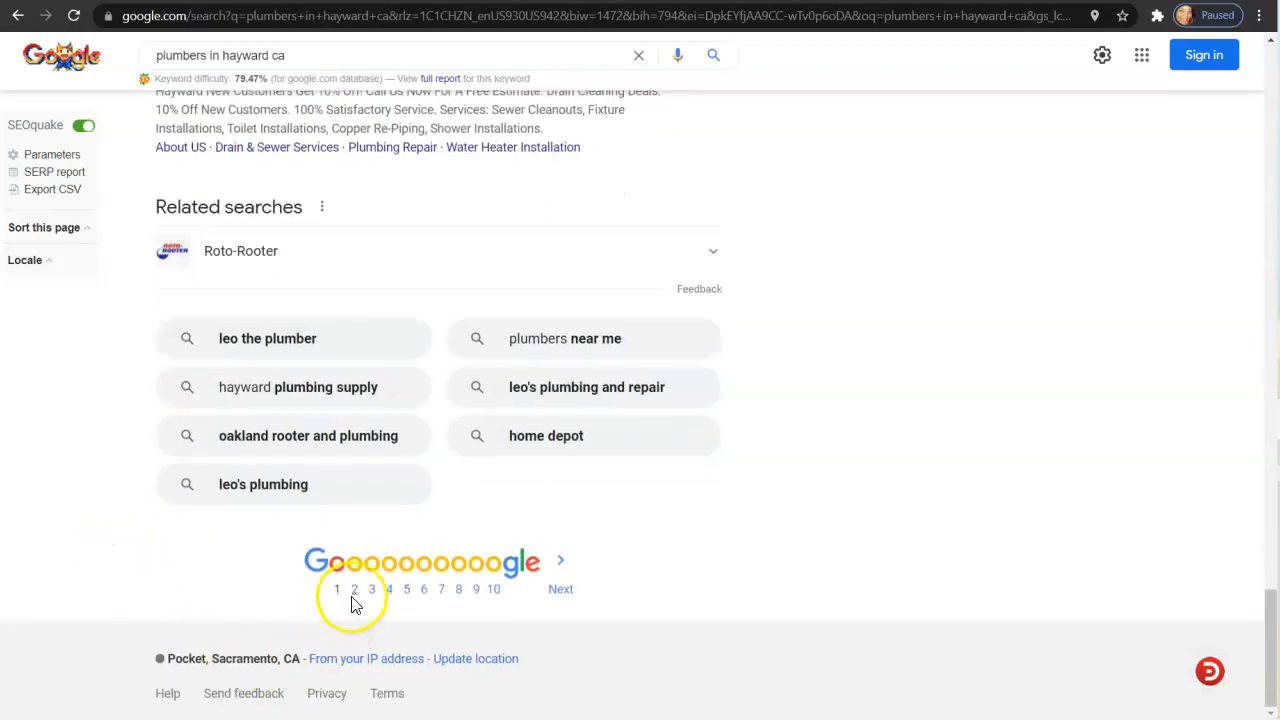
click(354, 589)
scroll(85, 495, down, 4)
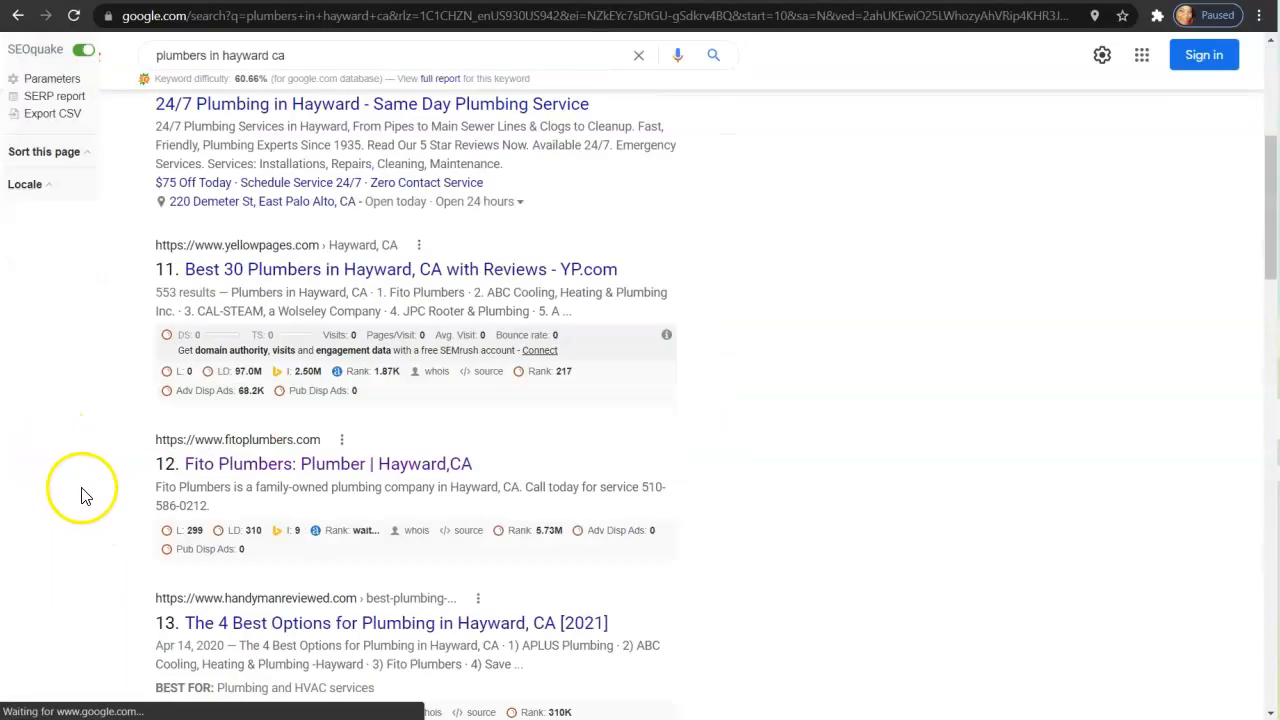
scroll(85, 495, down, 10)
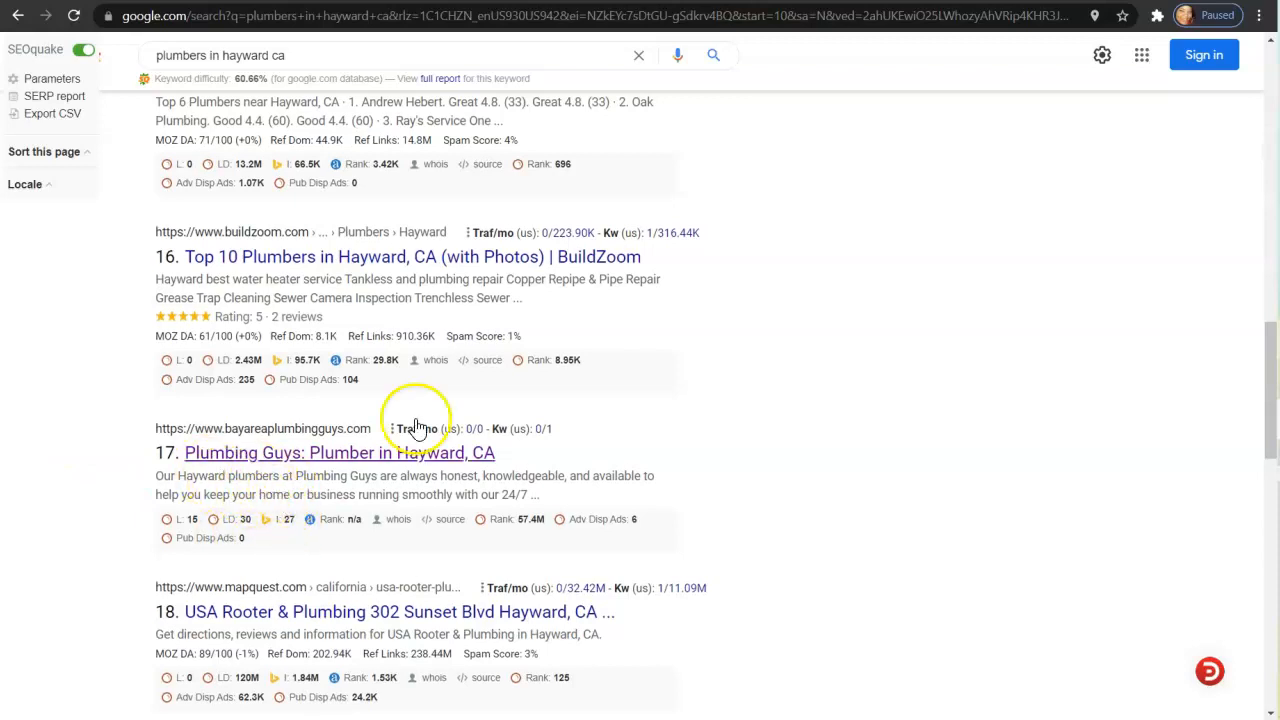
click(340, 452)
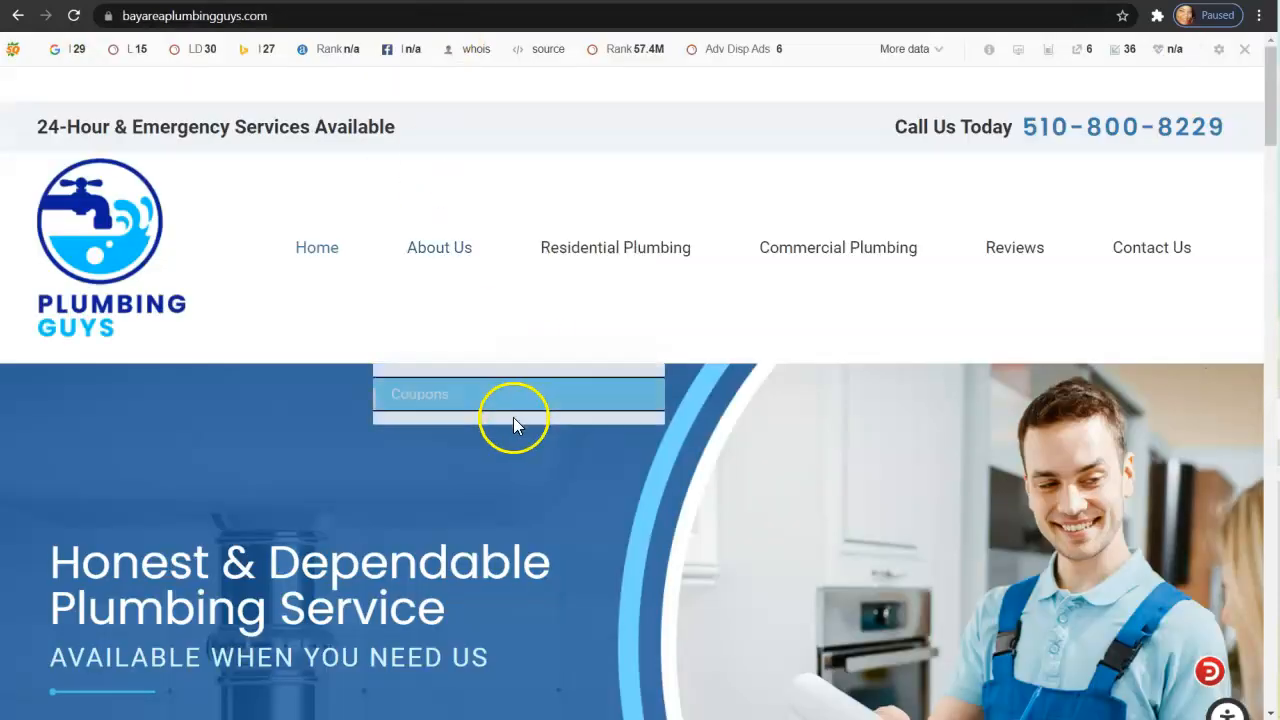